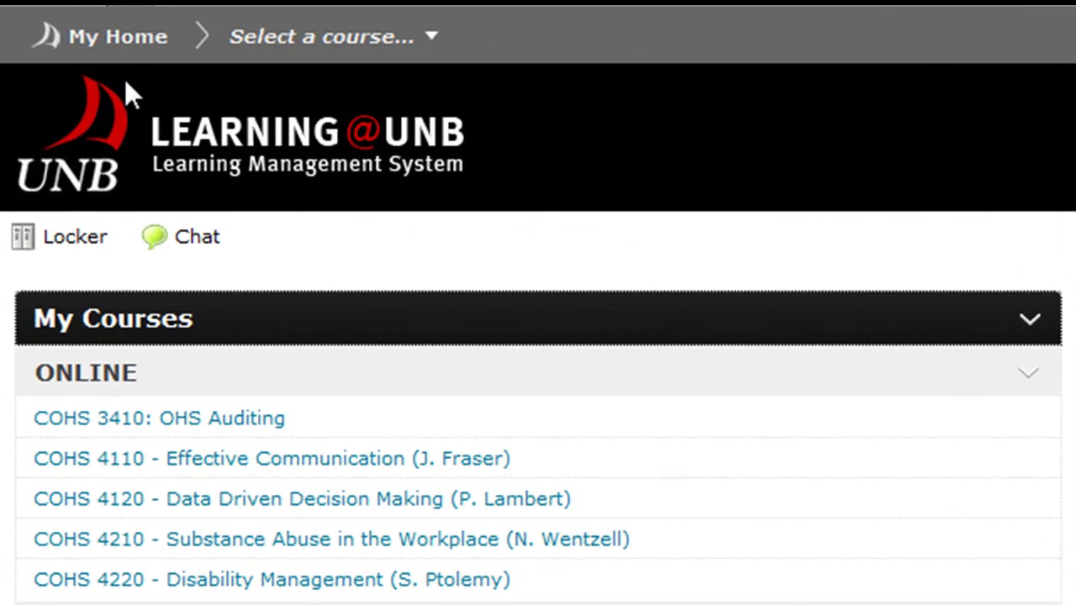
# Step: Show the course selector listing all seven enrolled courses
pyautogui.click(438, 47)
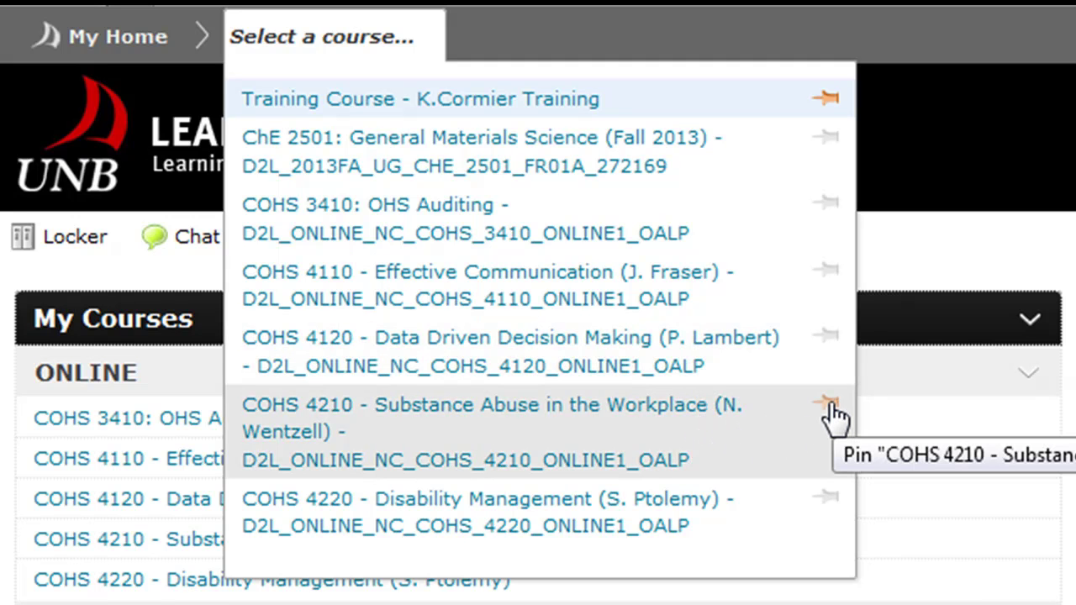
# Step: Pin COHS 4210 Substance Abuse in the Workplace, then reopen the course list
pyautogui.click(831, 405)
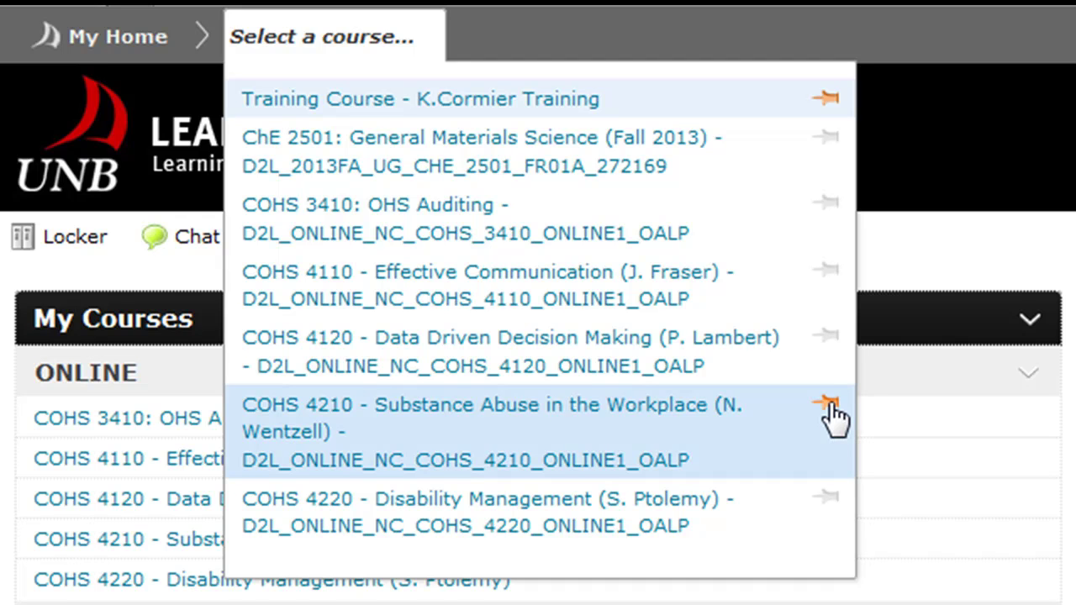
pyautogui.click(116, 36)
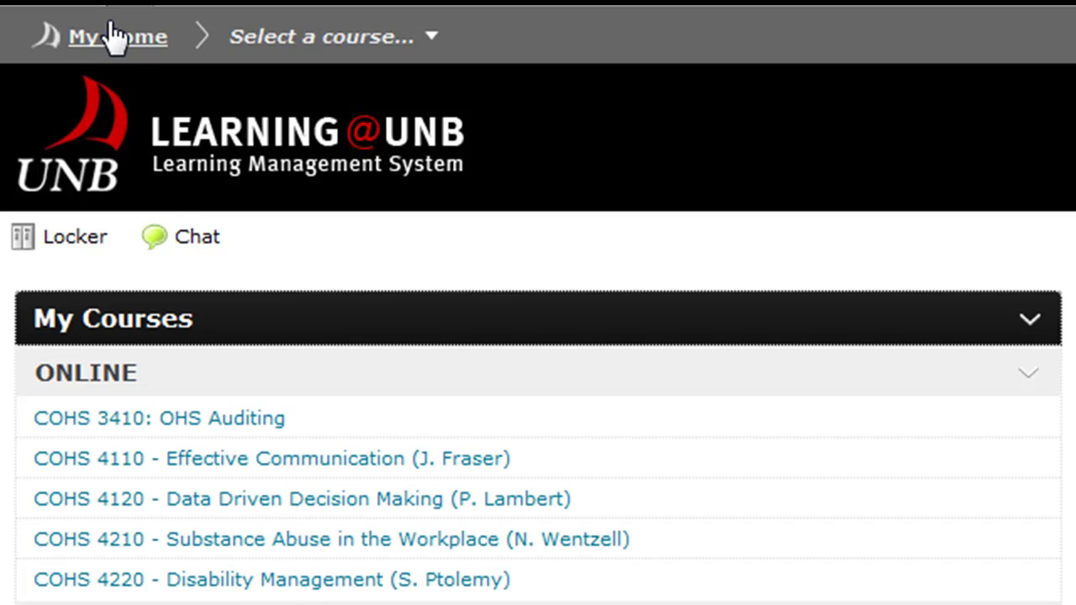
pyautogui.click(430, 59)
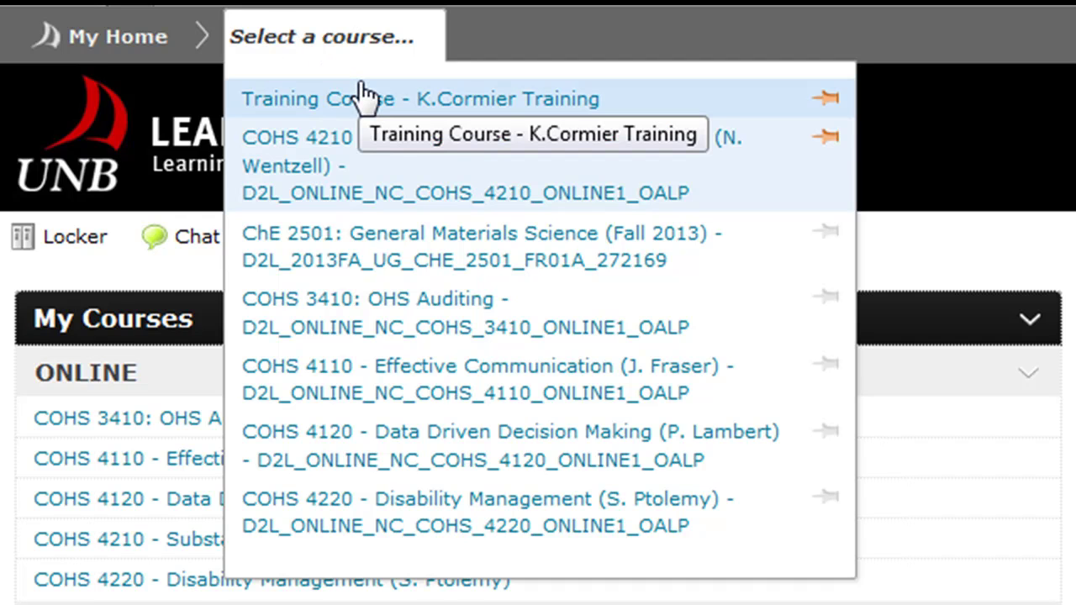
# Step: Confirm COHS 4210 sits pinned below Training Course, then close the course list
pyautogui.click(364, 44)
pyautogui.click(365, 43)
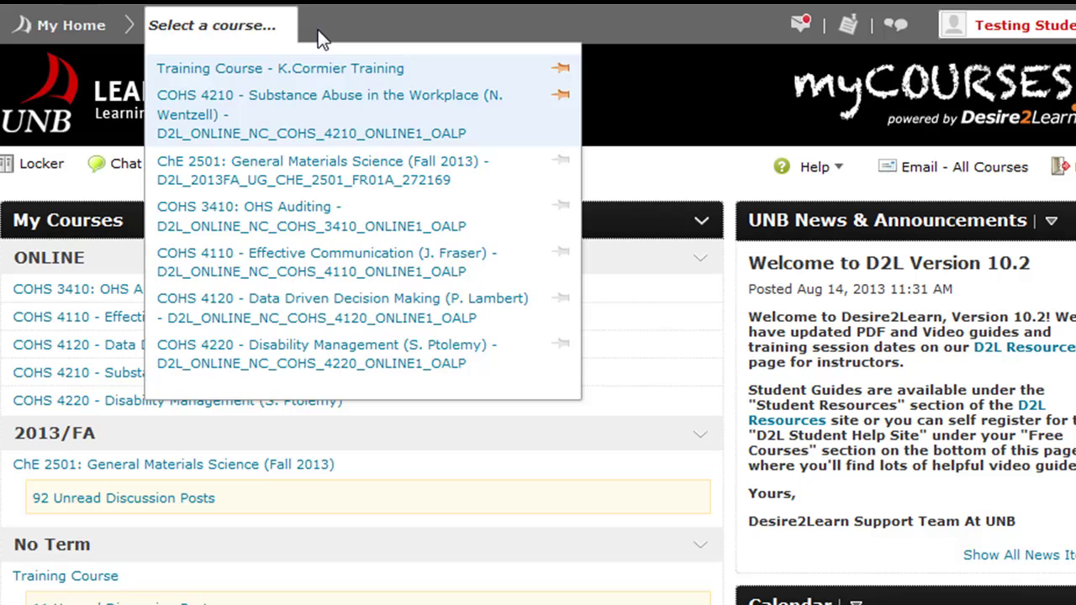
pyautogui.click(381, 14)
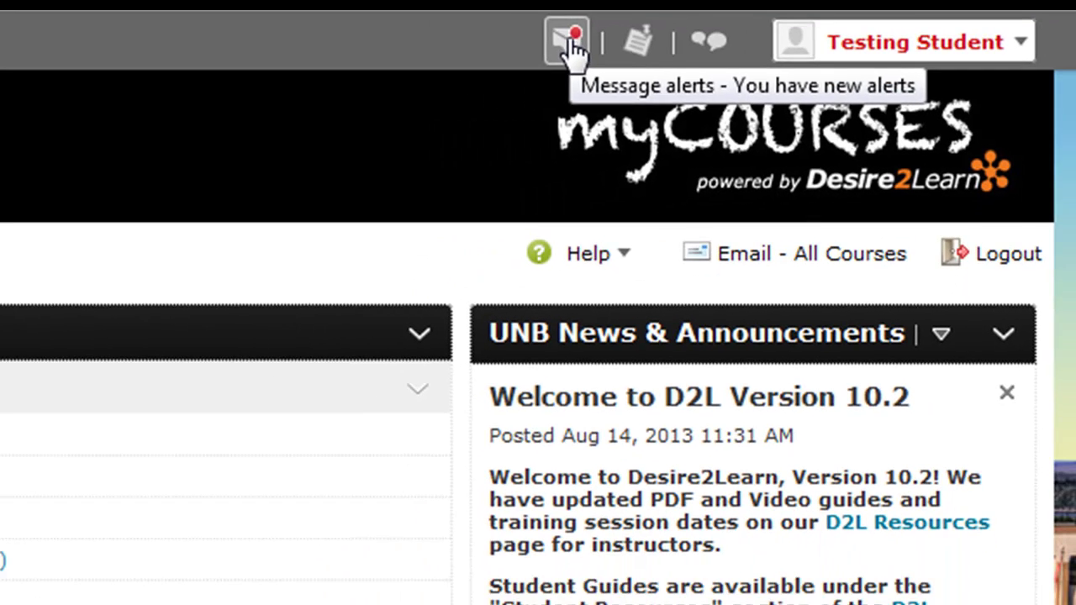
# Step: Read the Meeting Today message from the email alert, then return to My Home
pyautogui.click(454, 31)
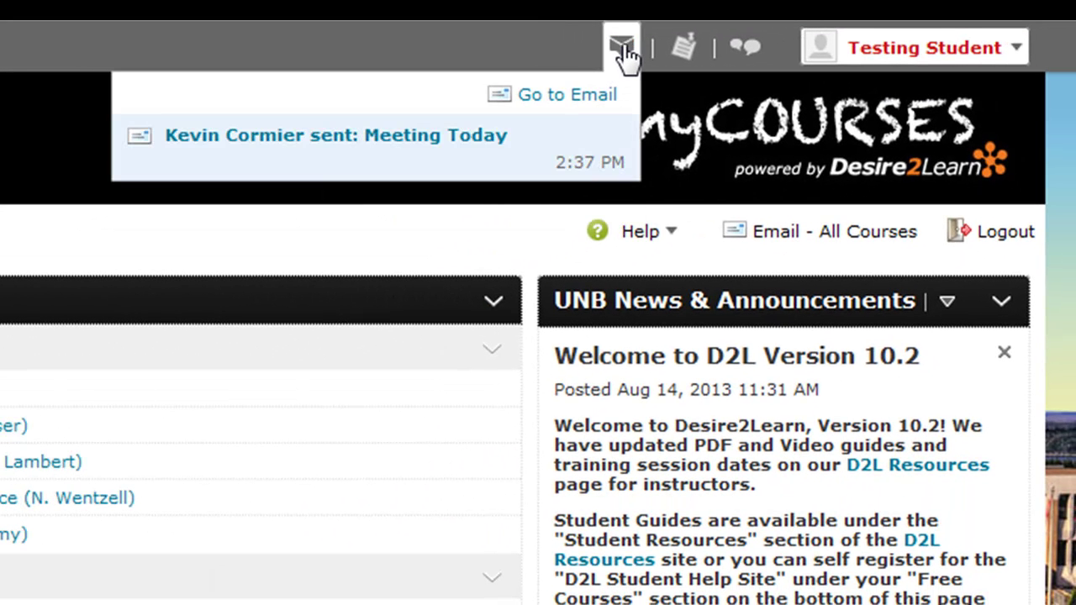
pyautogui.click(413, 140)
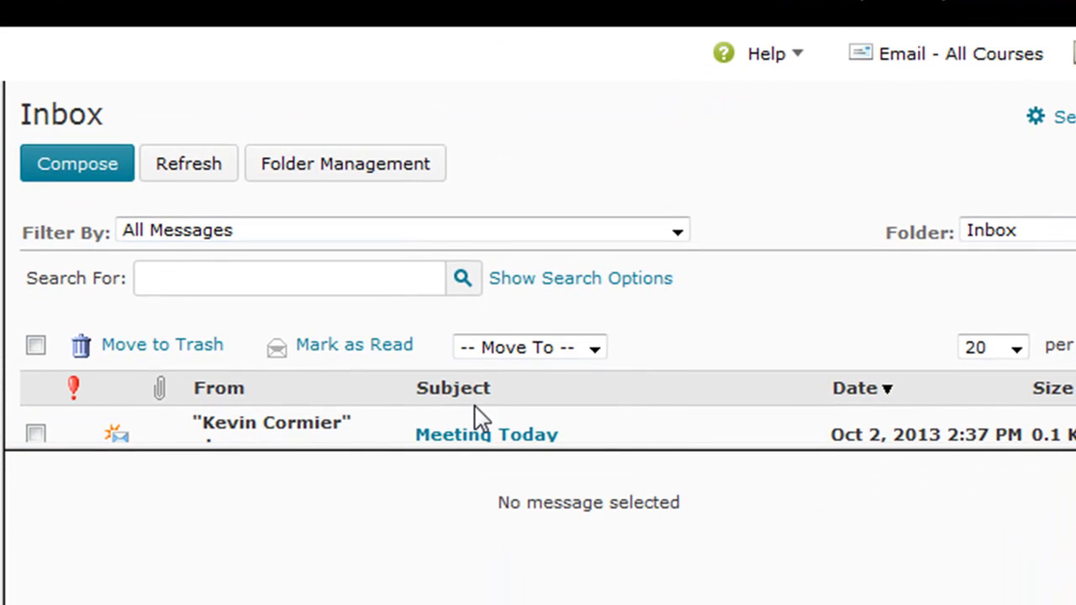
pyautogui.moveTo(467, 456); pyautogui.dragTo(465, 477)
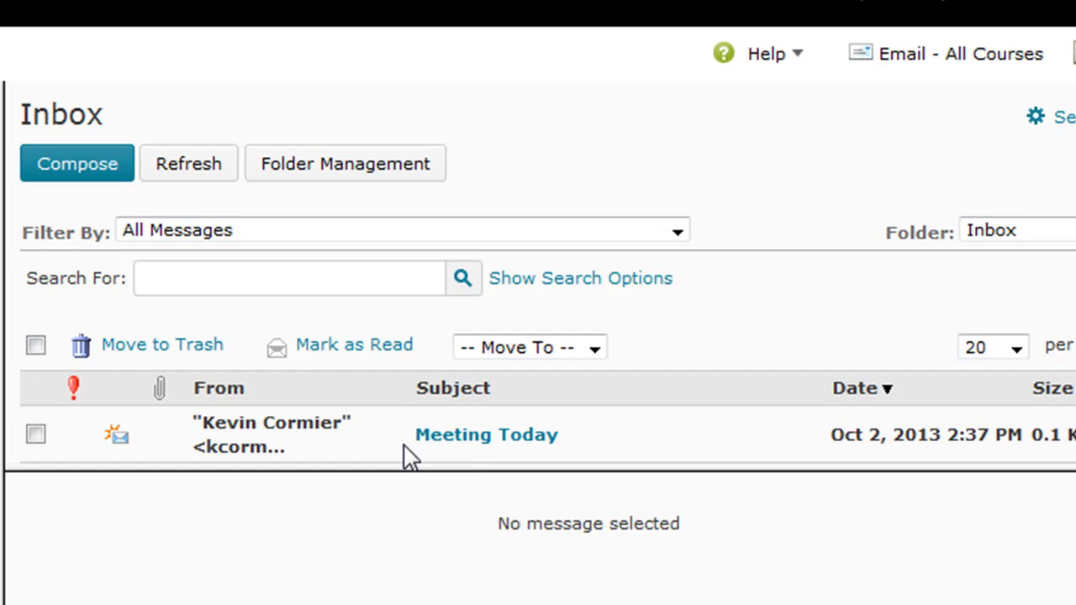
pyautogui.click(483, 435)
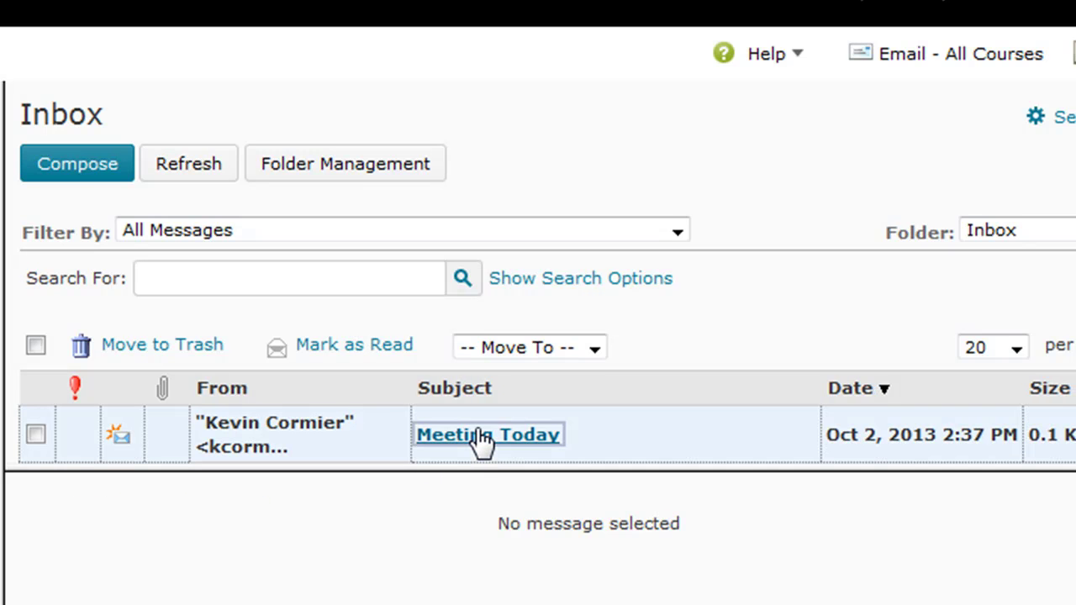
pyautogui.moveTo(466, 469); pyautogui.dragTo(447, 281)
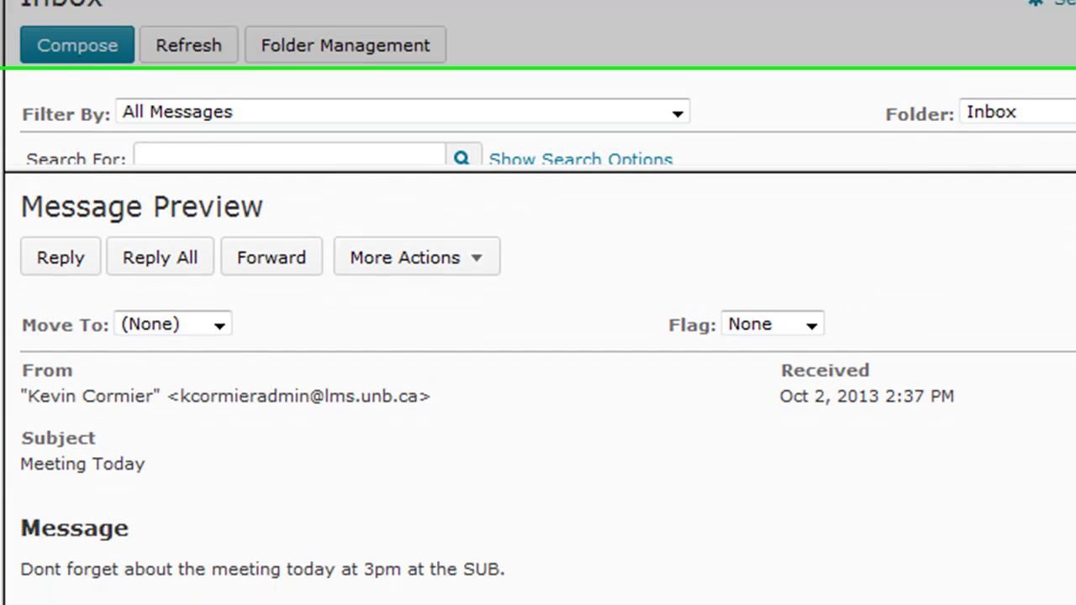
pyautogui.moveTo(502, 498); pyautogui.dragTo(19, 507)
pyautogui.click(254, 432)
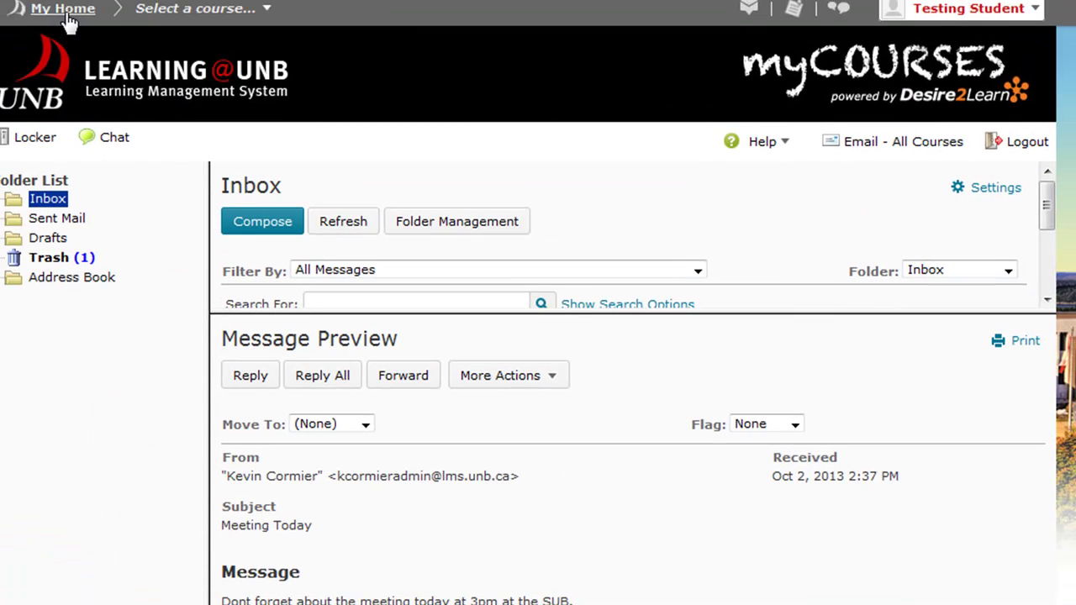
pyautogui.click(71, 17)
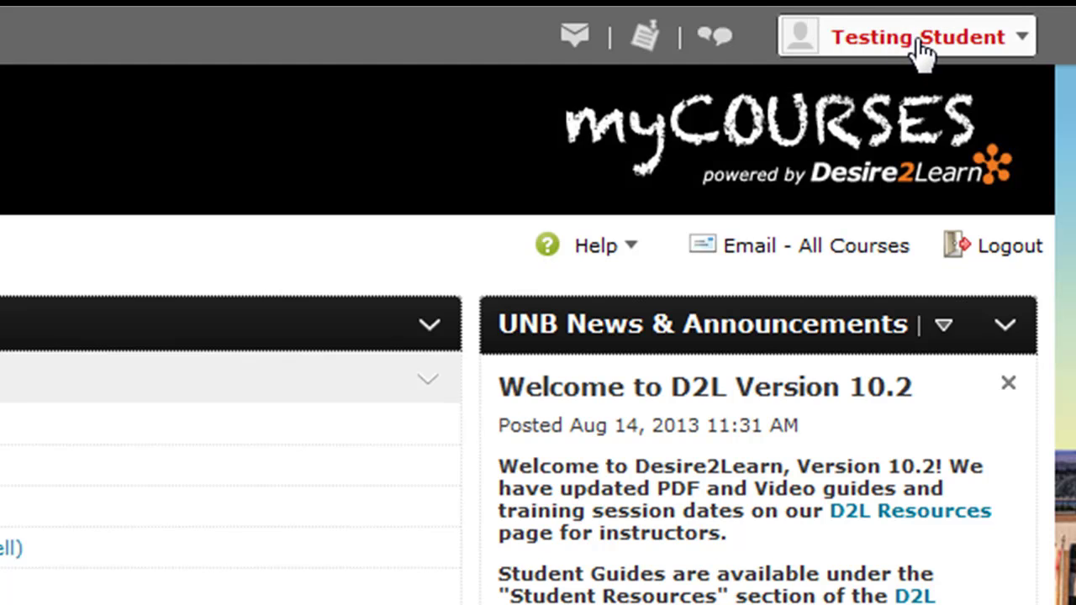
# Step: Open Edit My User Profile and look over its empty nickname, social and contact fields
pyautogui.click(1021, 38)
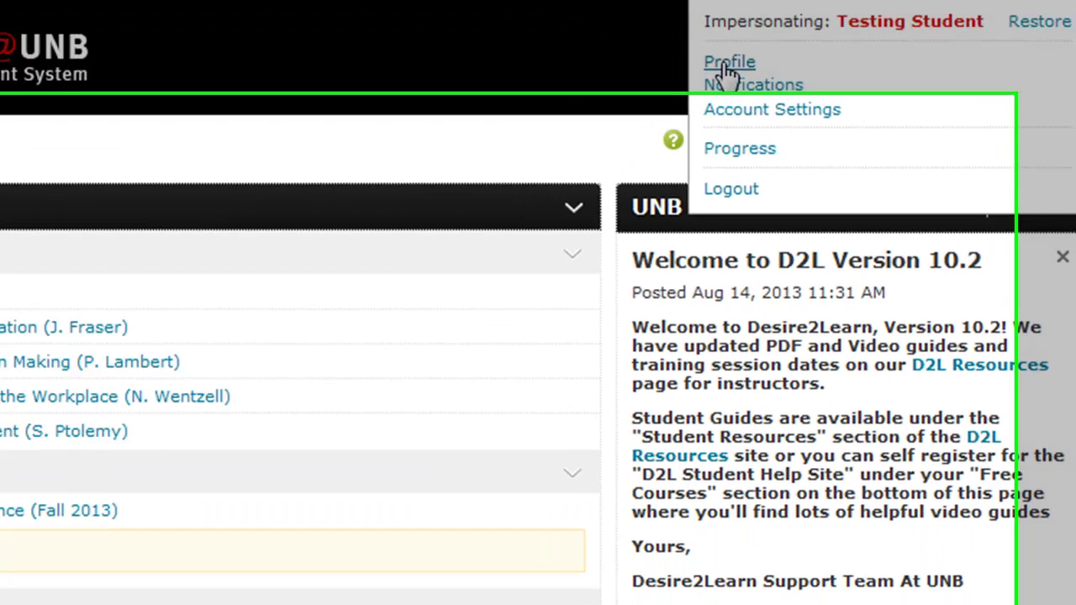
pyautogui.click(727, 64)
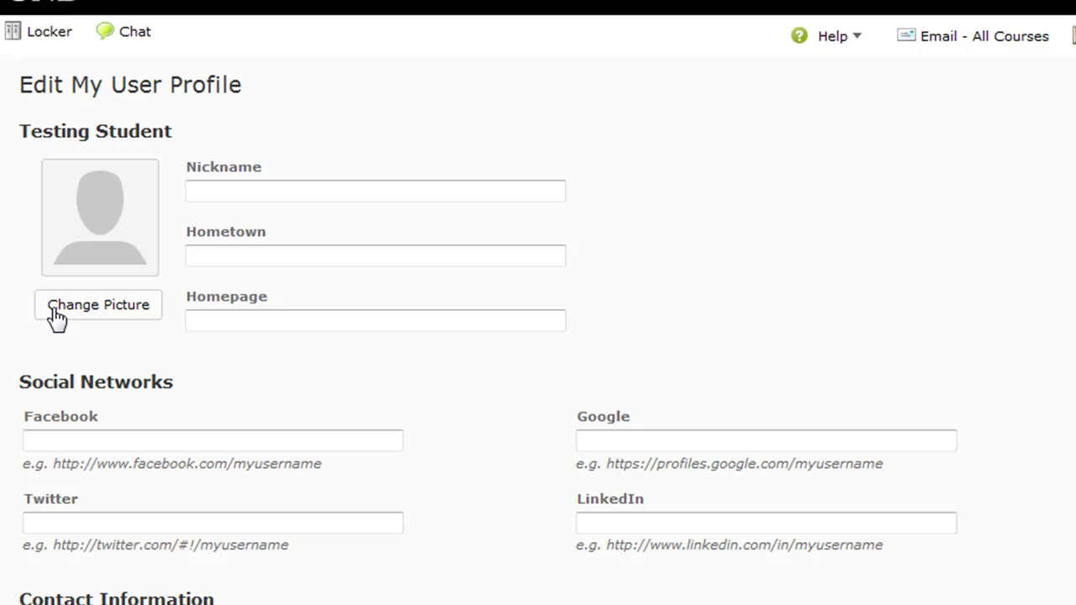
pyautogui.click(257, 321)
pyautogui.scroll(-10, 258, 322)
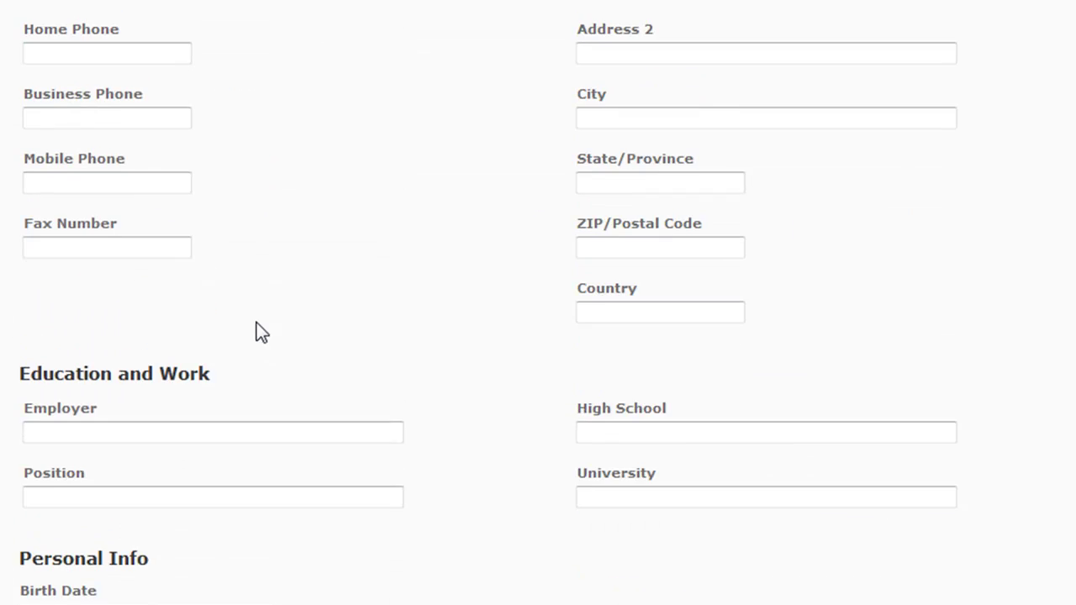
pyautogui.scroll(2, 256, 322)
pyautogui.scroll(2, 256, 322)
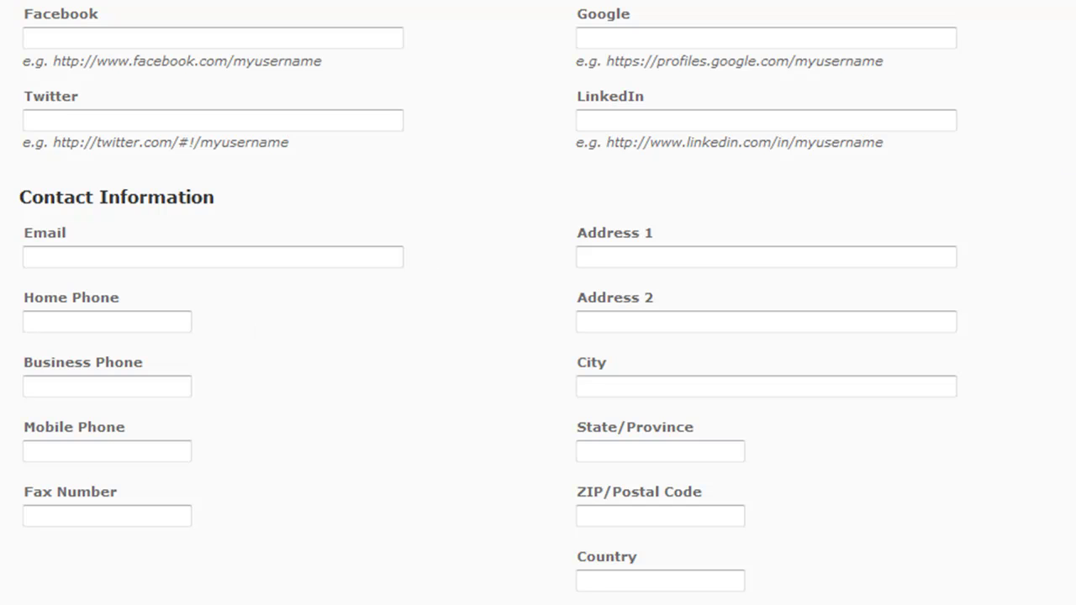
pyautogui.scroll(5, 538, 302)
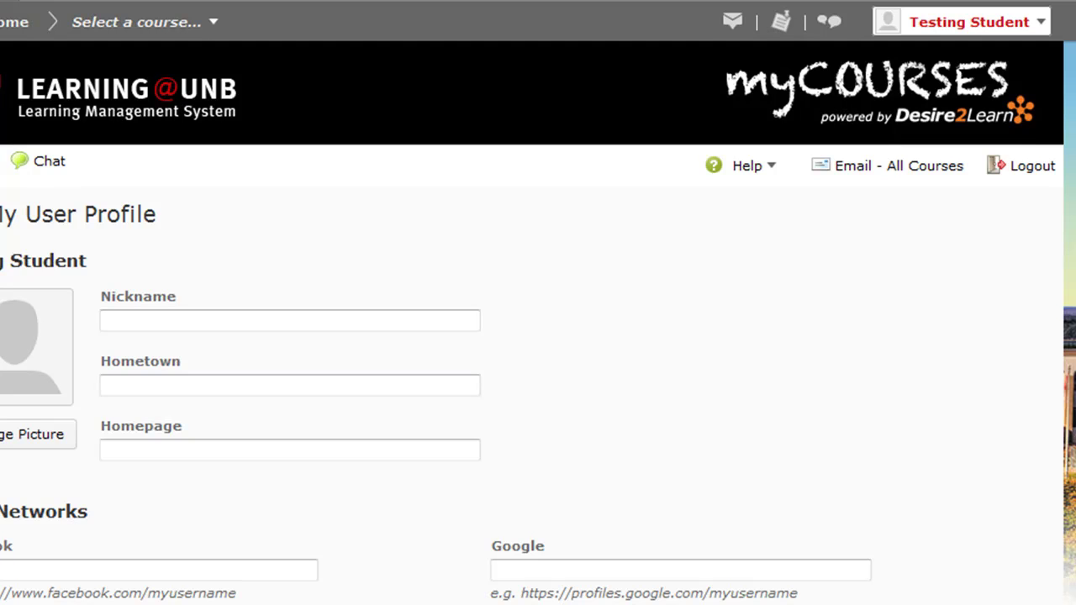
# Step: In Account Settings' Email tab, enter an alternate forwarding e-mail address under Forwarding Options
pyautogui.click(1042, 26)
pyautogui.click(821, 145)
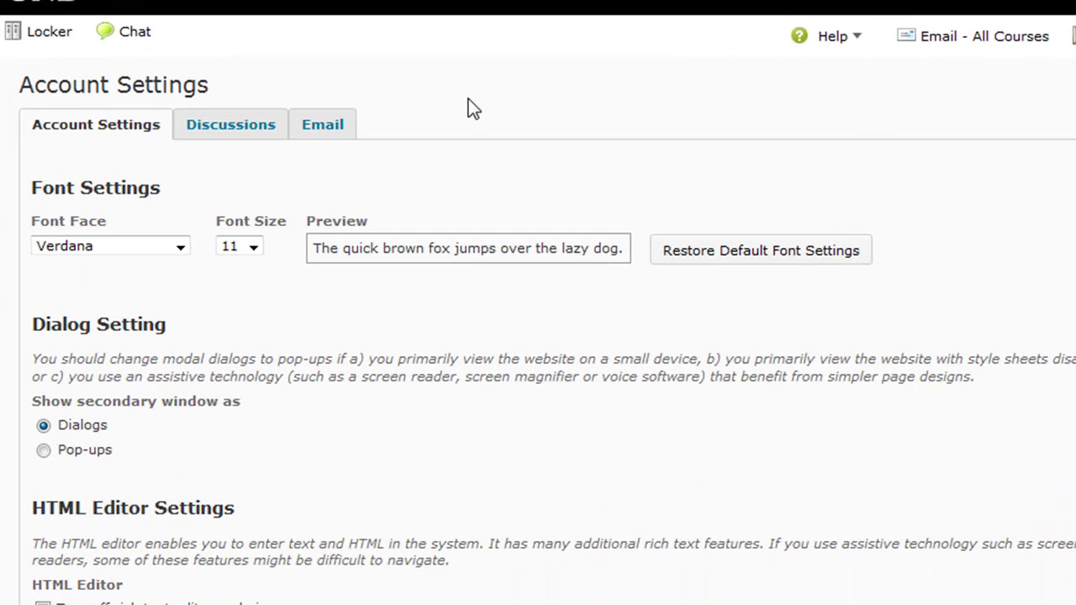
pyautogui.click(319, 132)
pyautogui.scroll(-2, 318, 132)
pyautogui.scroll(-4, 317, 133)
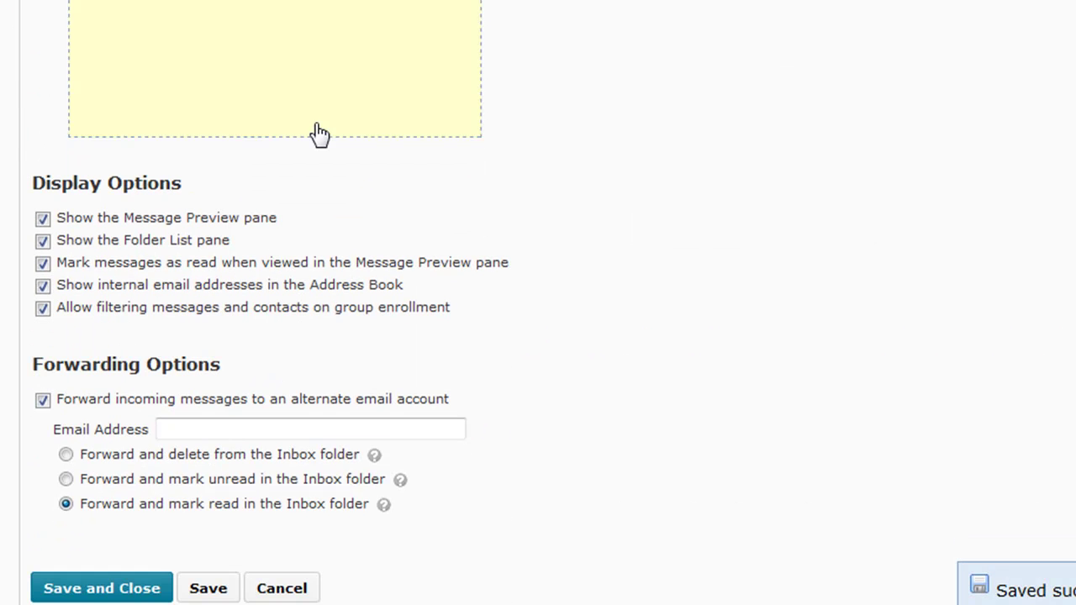
pyautogui.moveTo(249, 374); pyautogui.dragTo(30, 370)
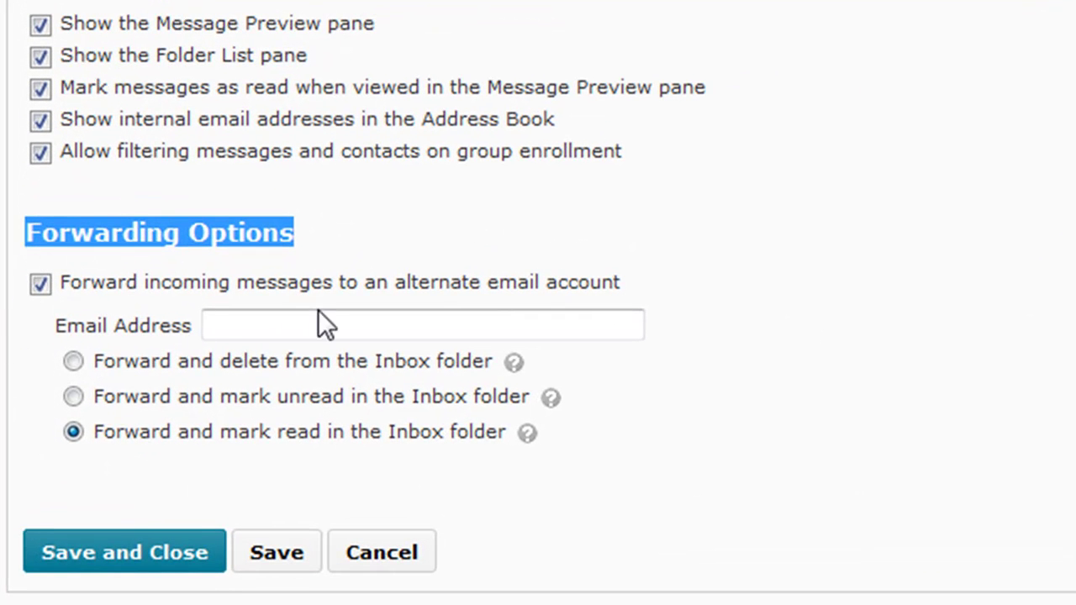
pyautogui.click(326, 324)
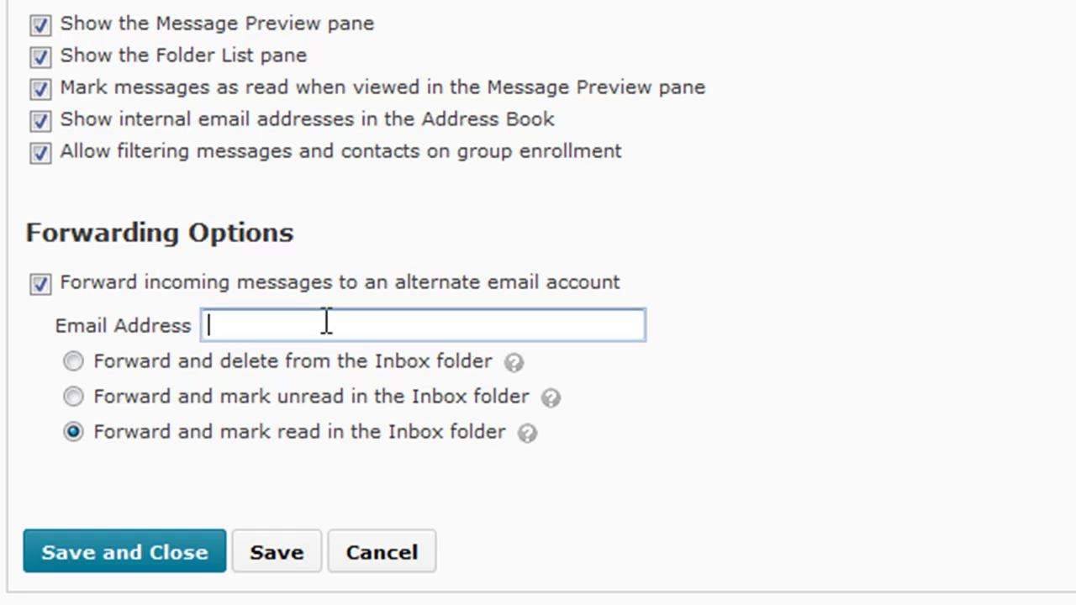
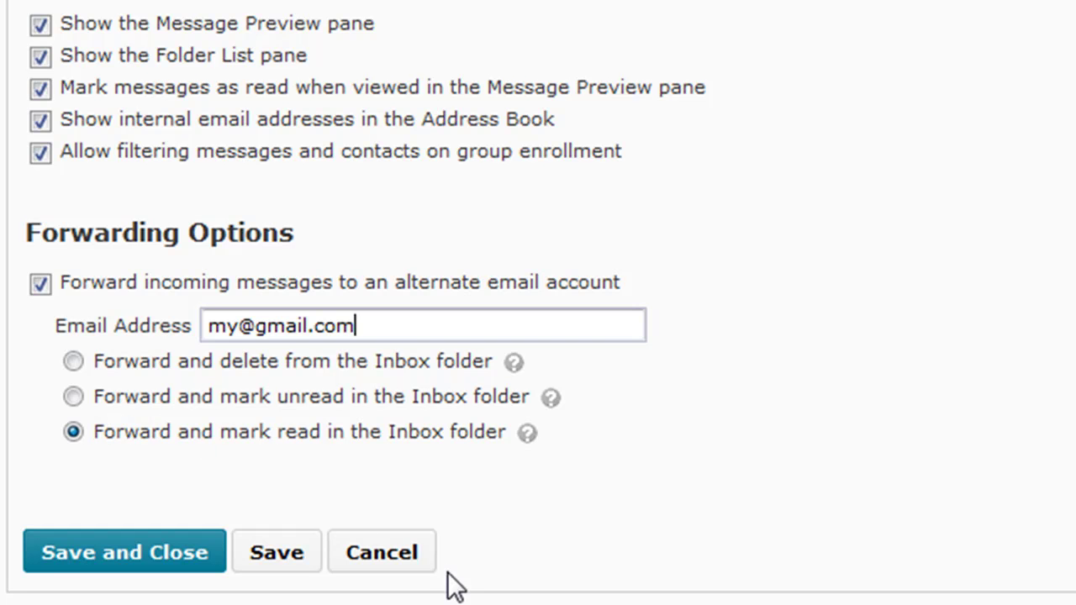
# Step: Discard the unsaved email settings changes and show the Help resources list
pyautogui.click(389, 577)
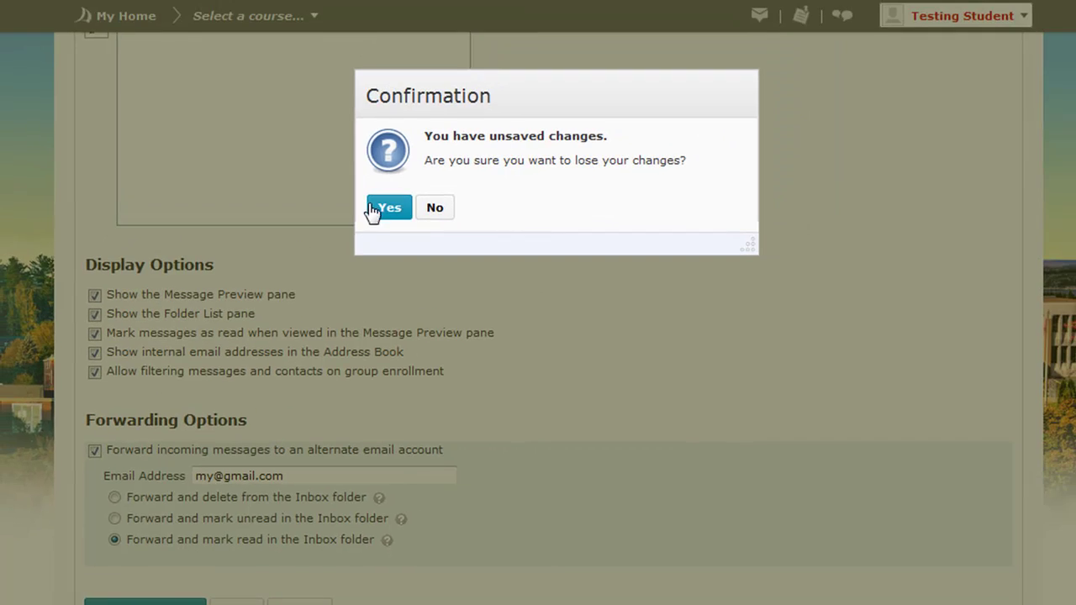
pyautogui.click(385, 207)
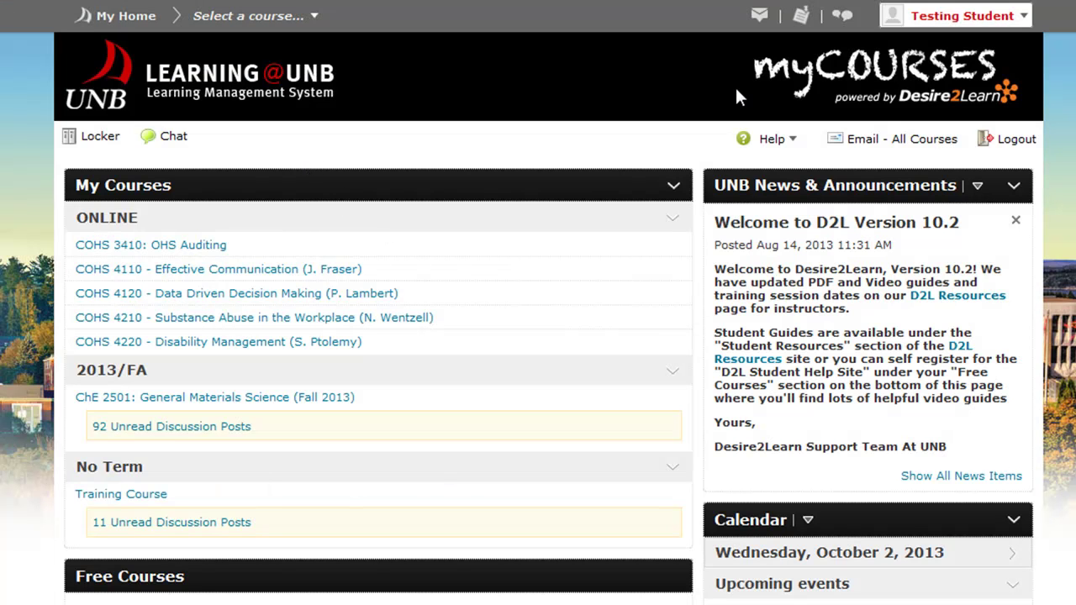
pyautogui.click(795, 140)
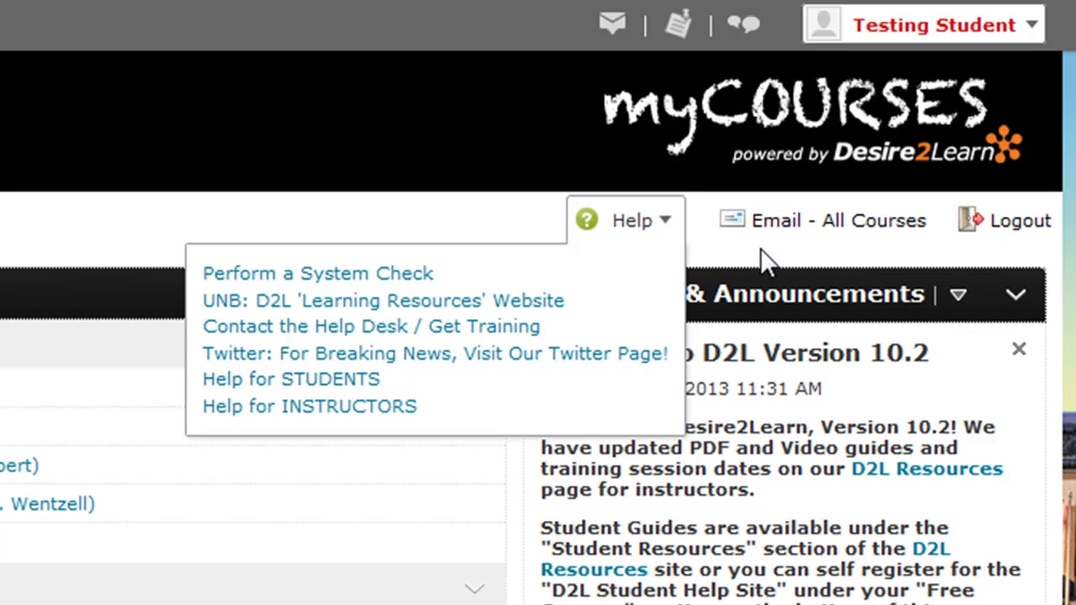
# Step: Close the Help list and open the Email - All Courses inbox
pyautogui.click(777, 222)
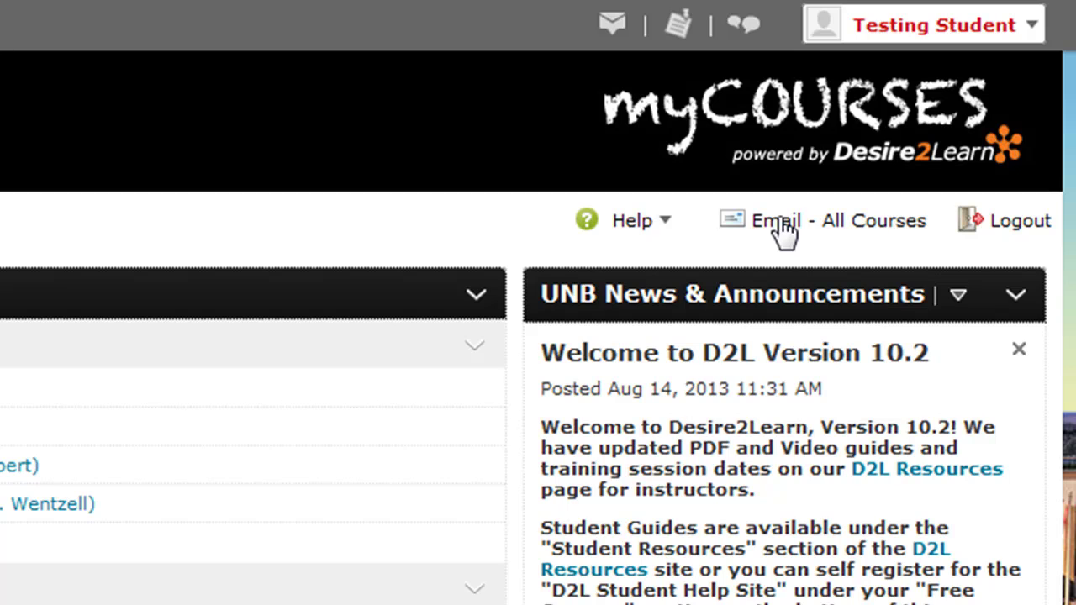
pyautogui.click(781, 227)
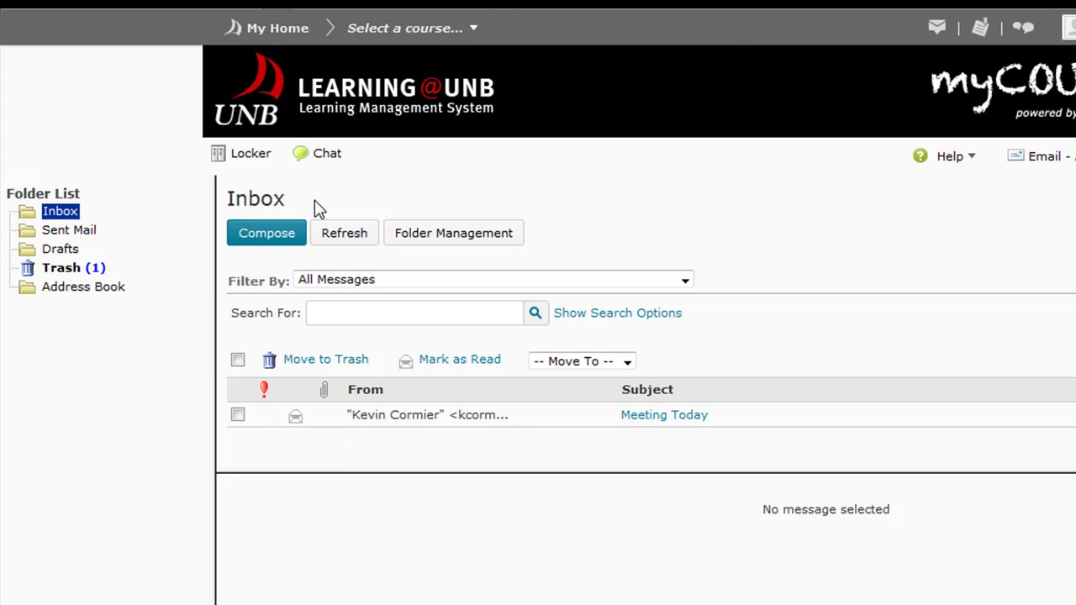
# Step: Switch to the Training Course and show its Communication tools
pyautogui.click(466, 32)
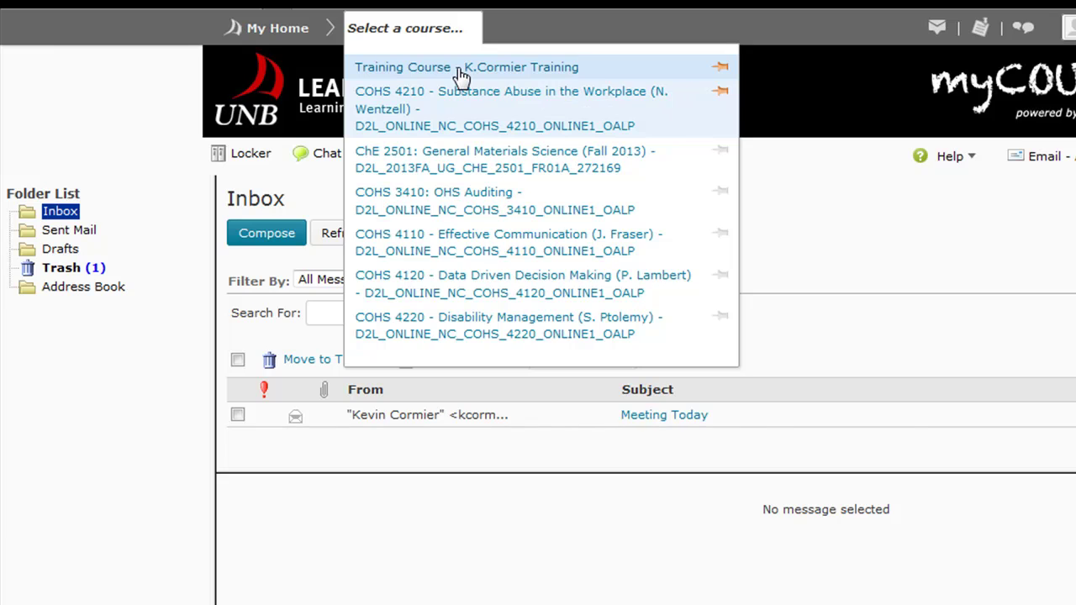
pyautogui.click(457, 68)
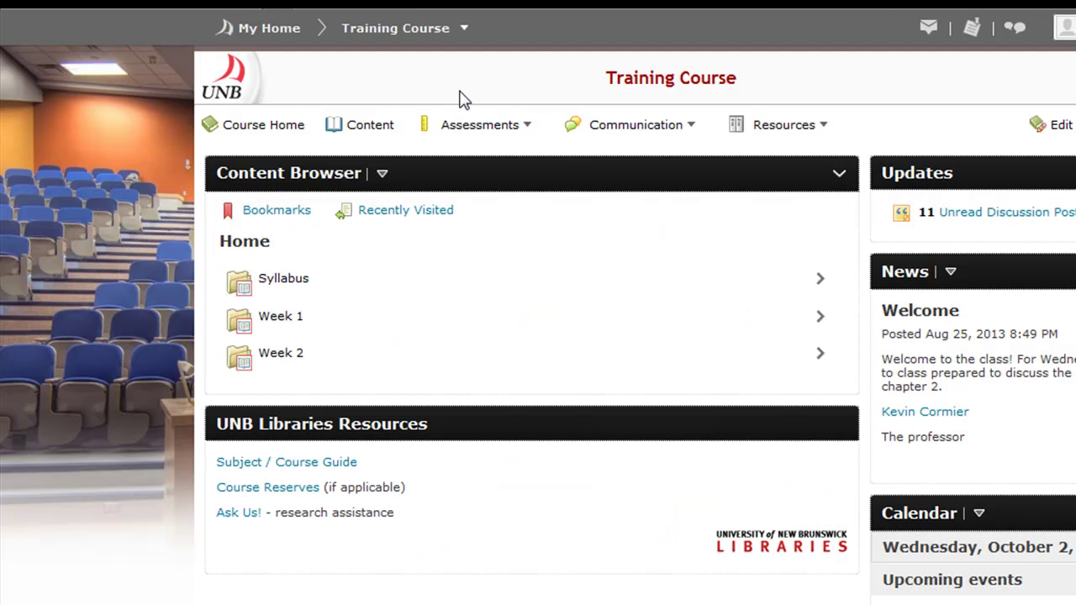
pyautogui.click(624, 132)
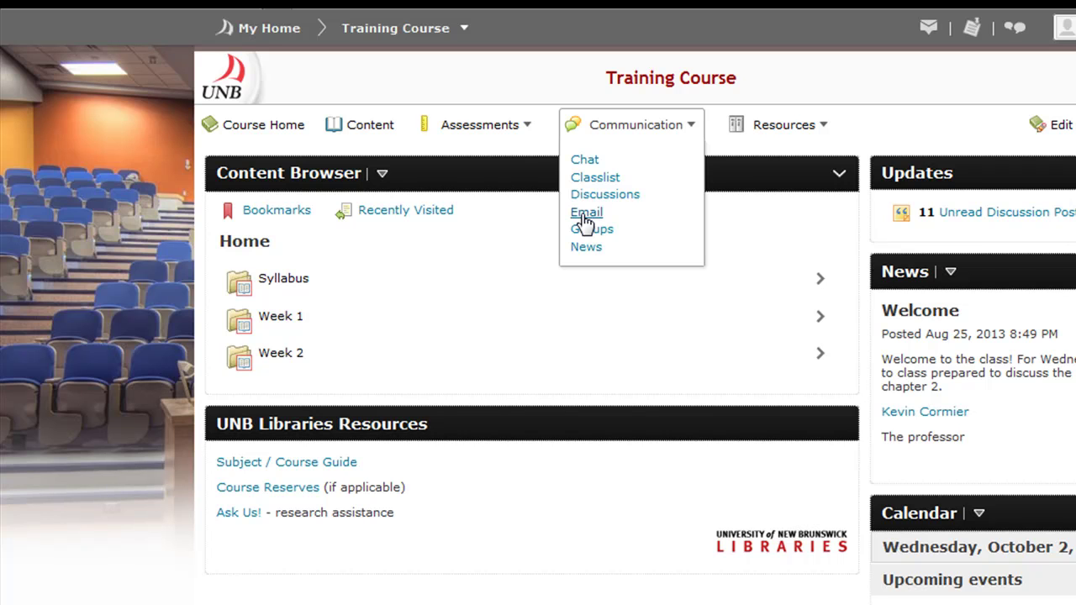
# Step: Check the Training Course email Inbox is empty, then go back to My Home
pyautogui.click(586, 214)
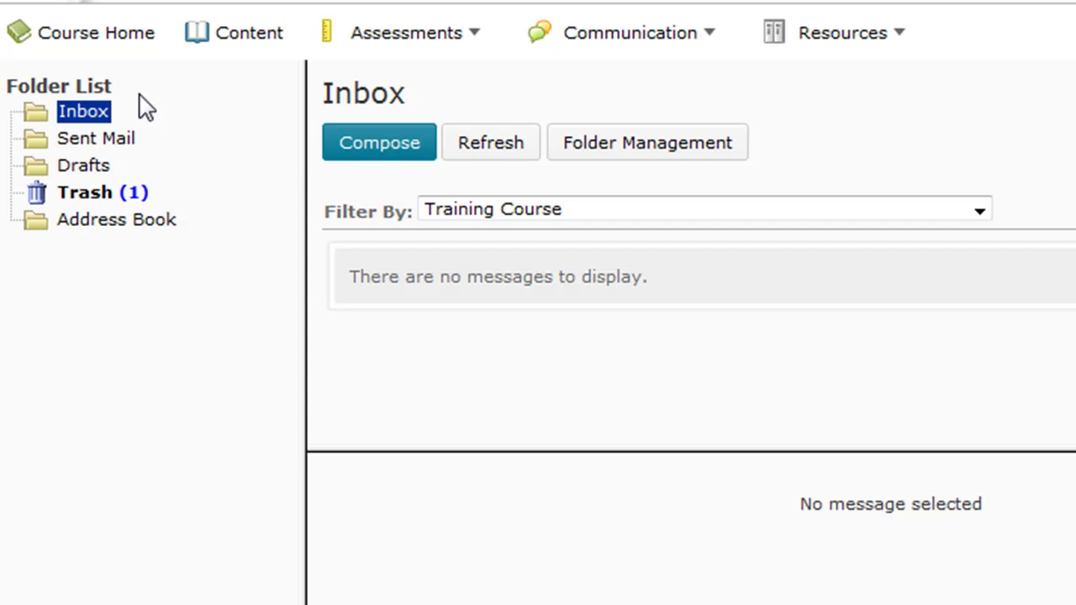
pyautogui.click(50, 113)
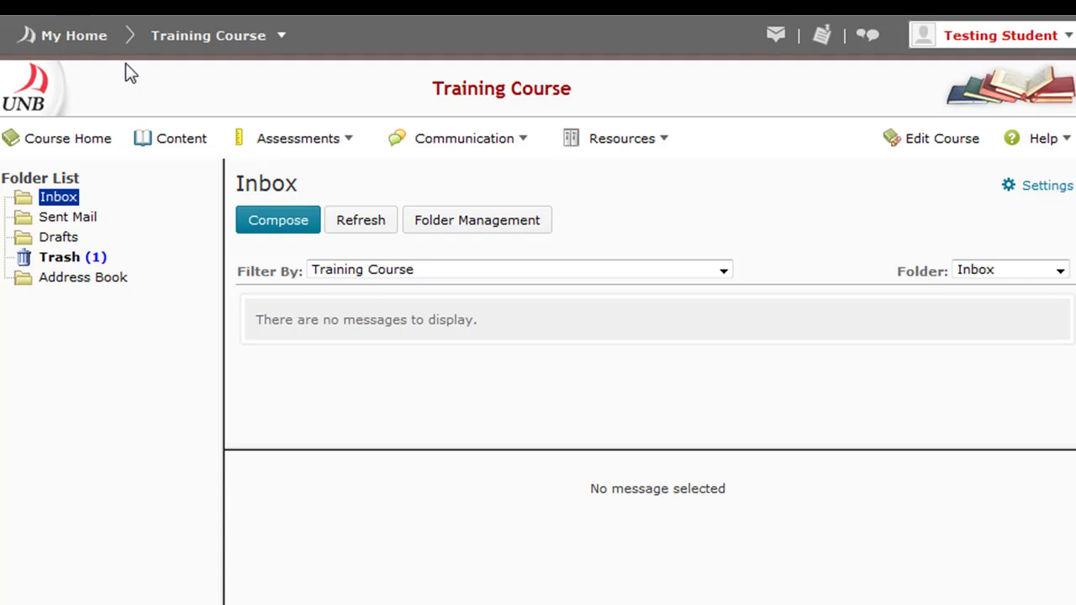
pyautogui.click(87, 42)
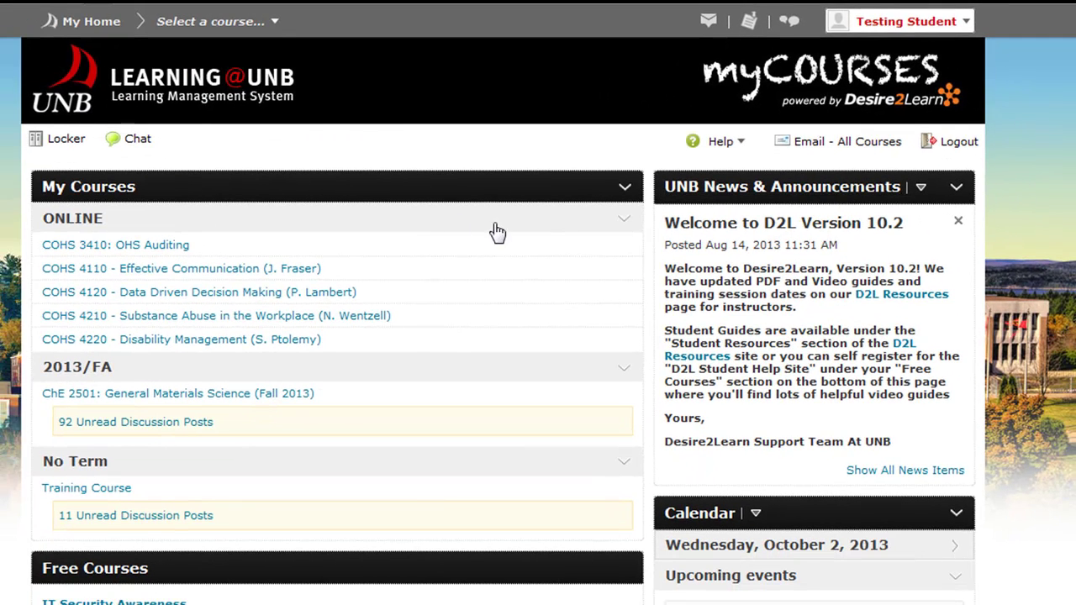
# Step: Open the Training Course from the My Home course list
pyautogui.click(94, 491)
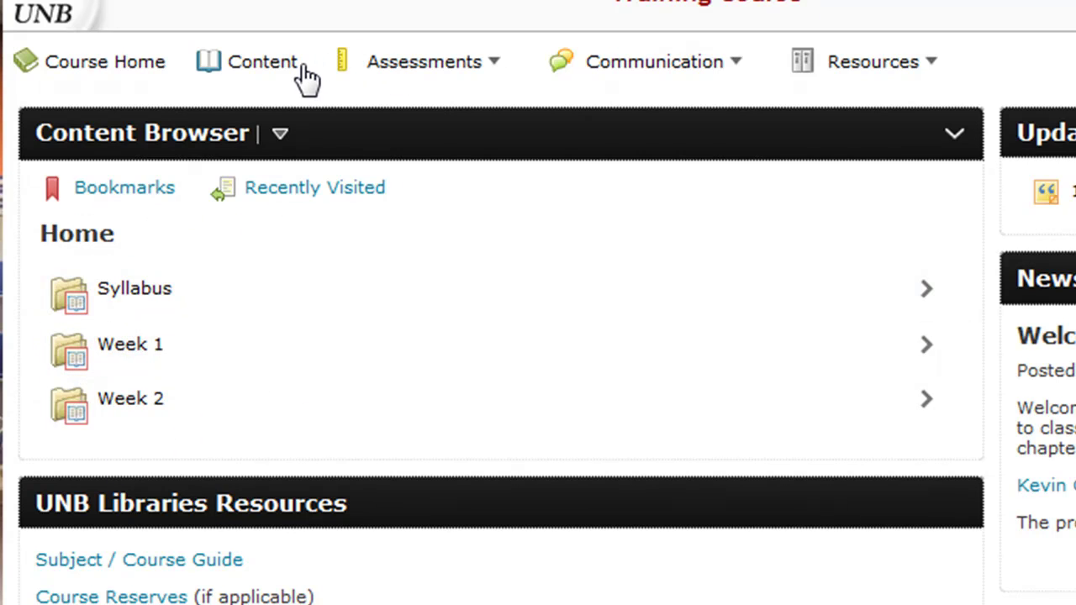
# Step: Open the Syllabus folder in the Content Browser and its Syllabus PDF document
pyautogui.moveTo(300, 79); pyautogui.dragTo(199, 89)
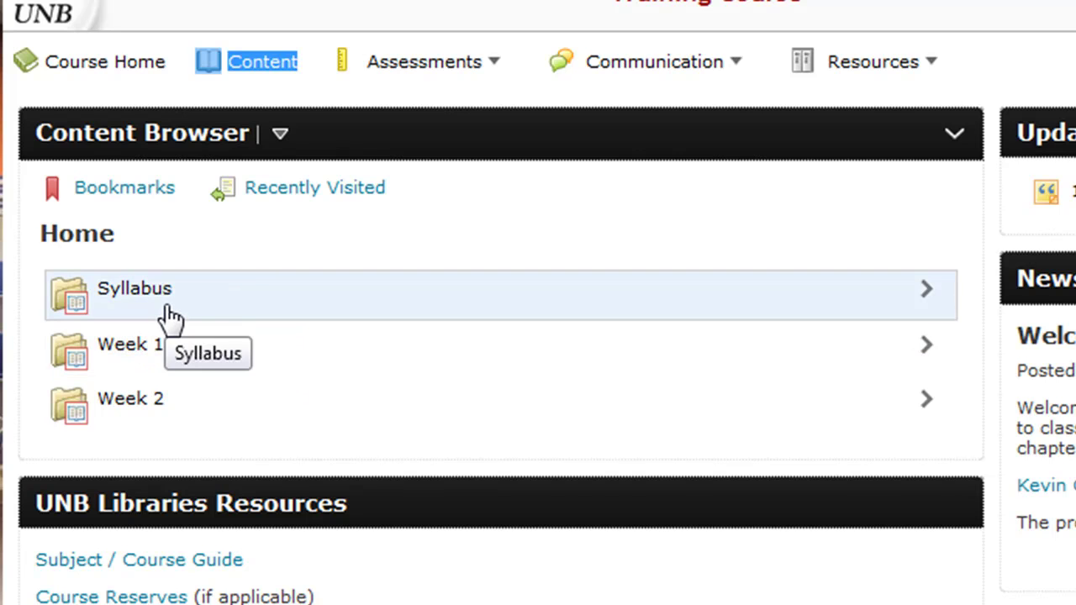
pyautogui.click(117, 304)
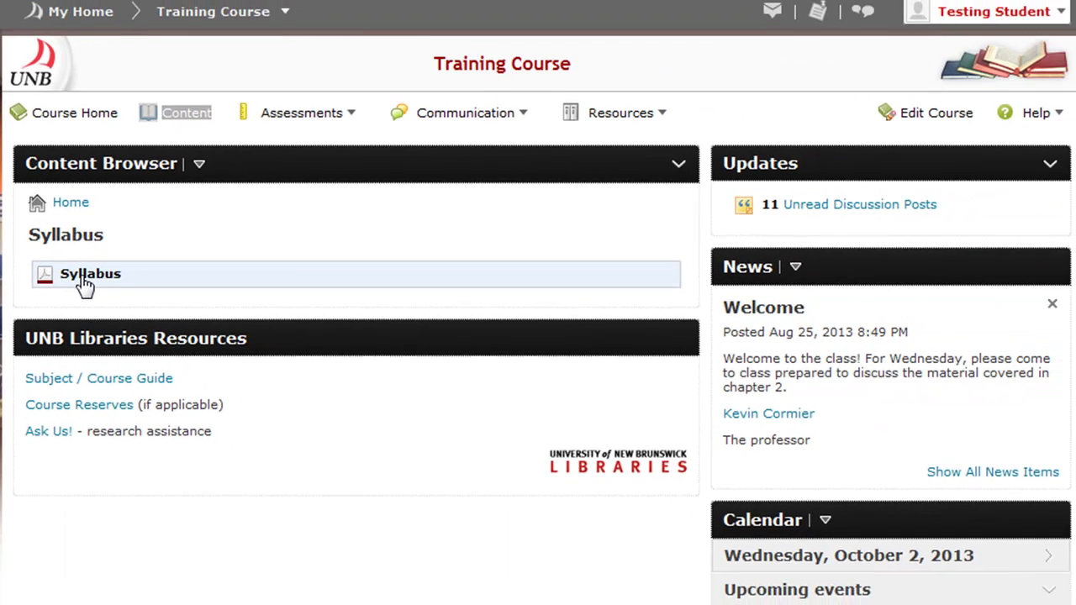
pyautogui.click(116, 296)
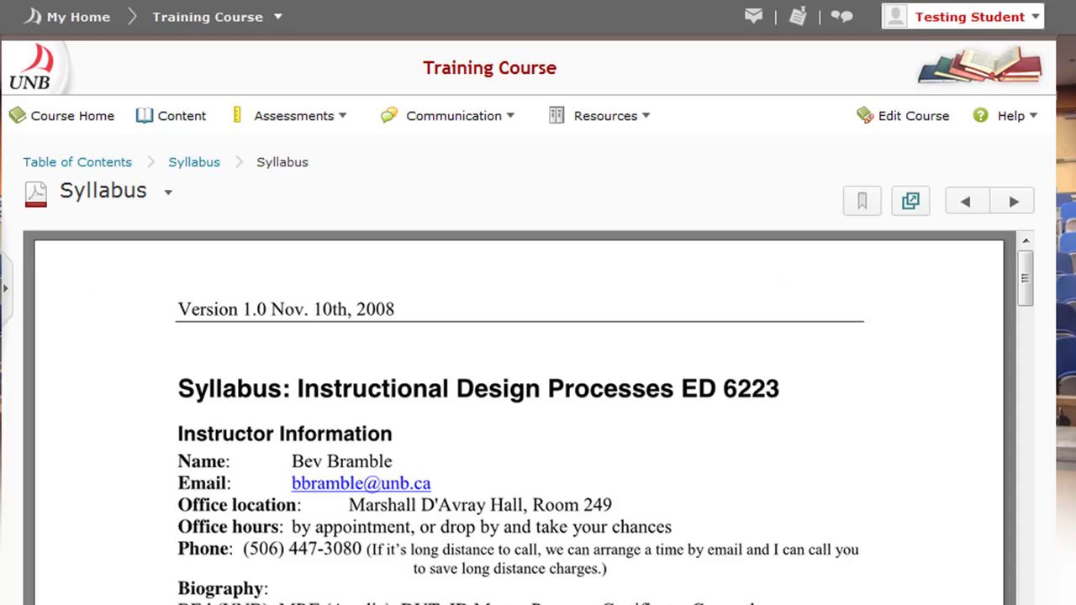
# Step: Scroll through the syllabus PDF, then return to Course Home with the top-level content folders showing
pyautogui.scroll(-3, 538, 337)
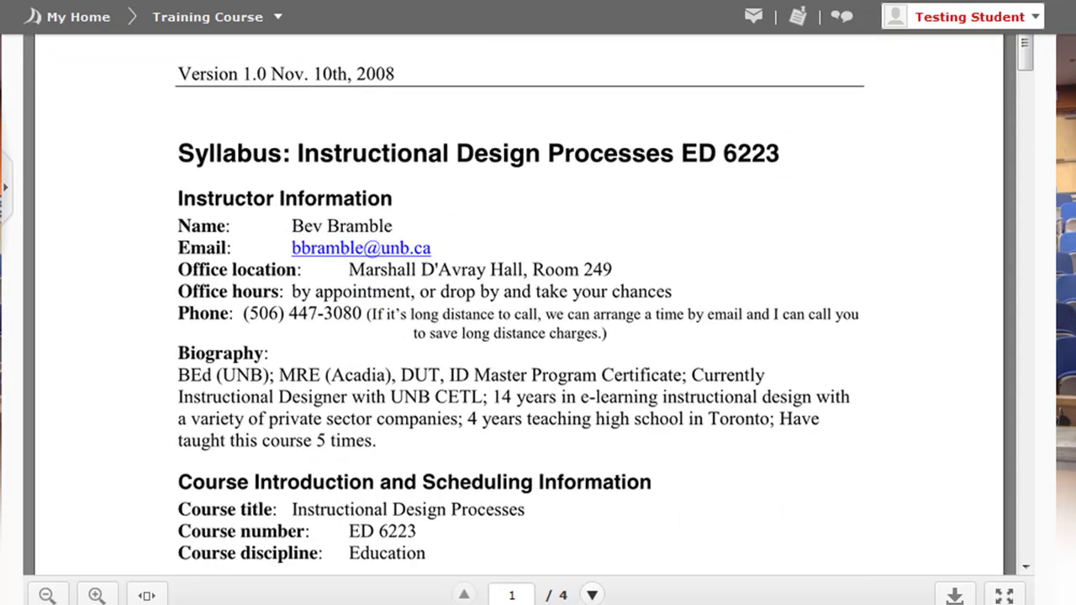
pyautogui.scroll(1, 538, 336)
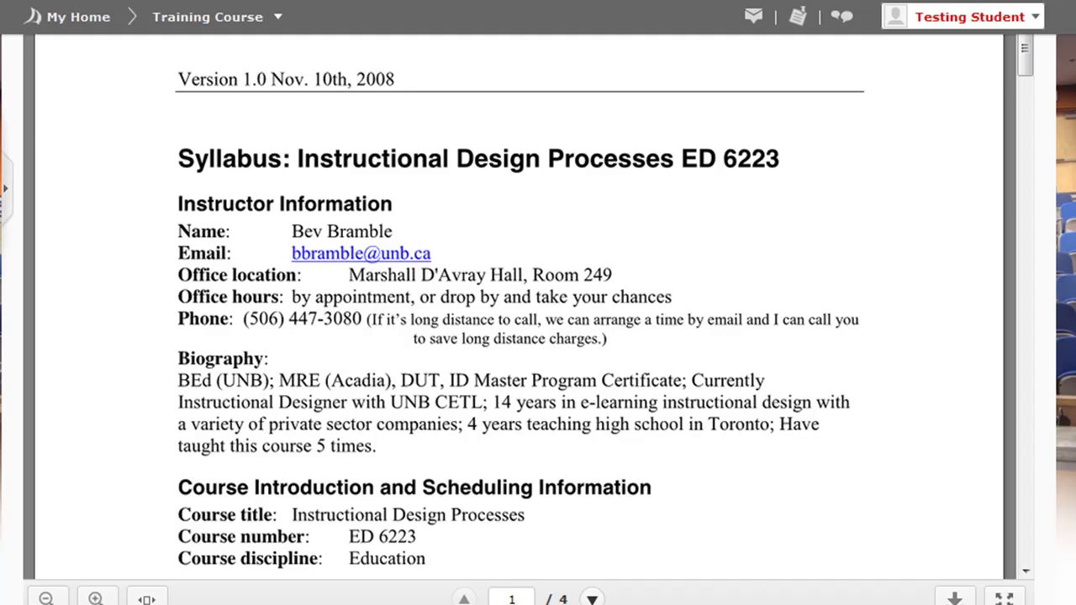
pyautogui.scroll(5, 538, 336)
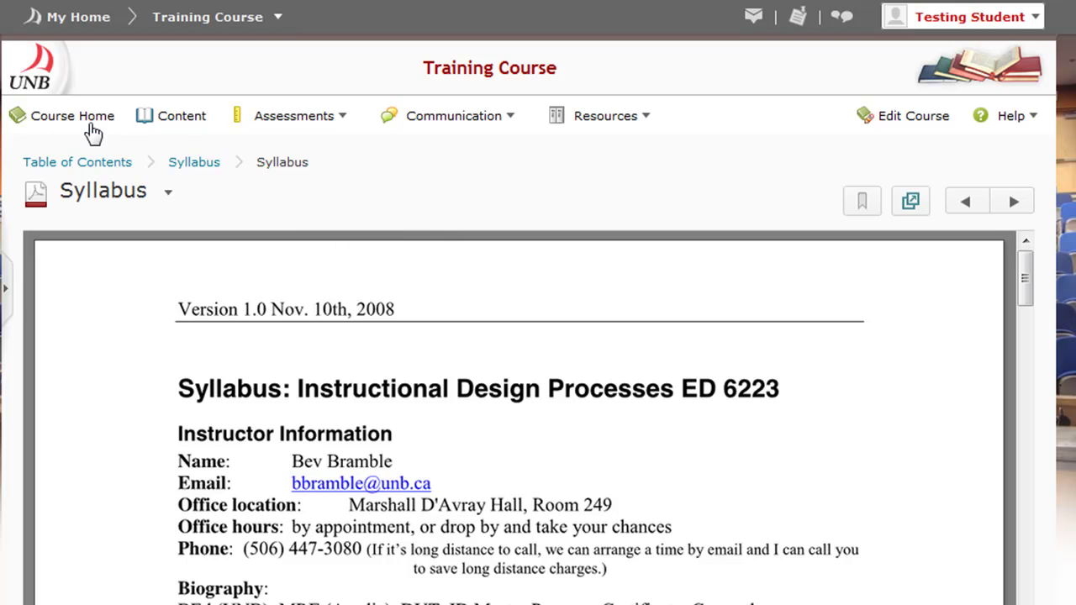
pyautogui.click(52, 118)
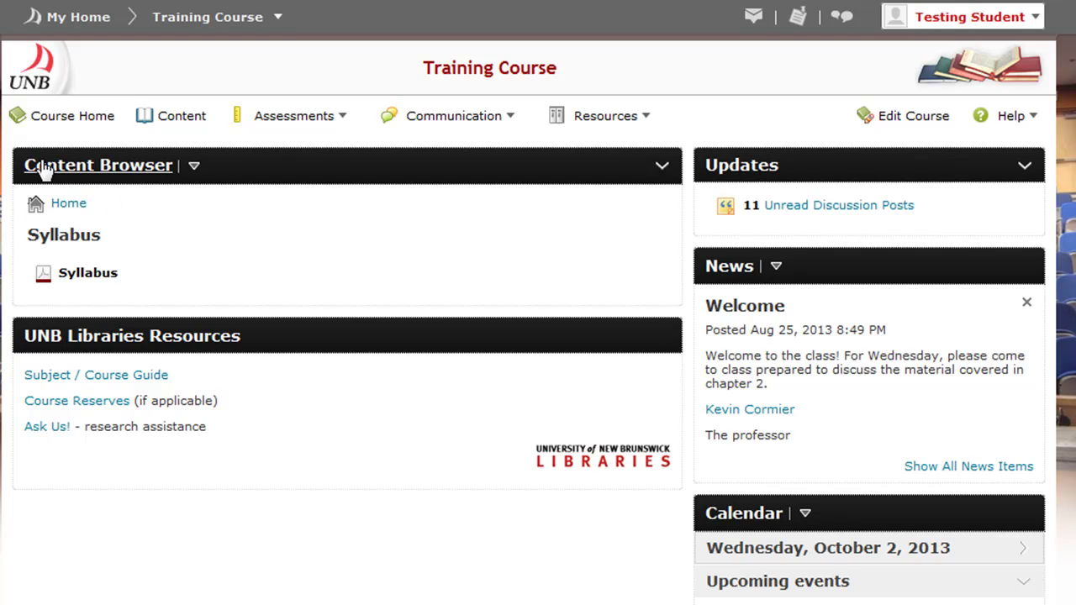
pyautogui.click(52, 208)
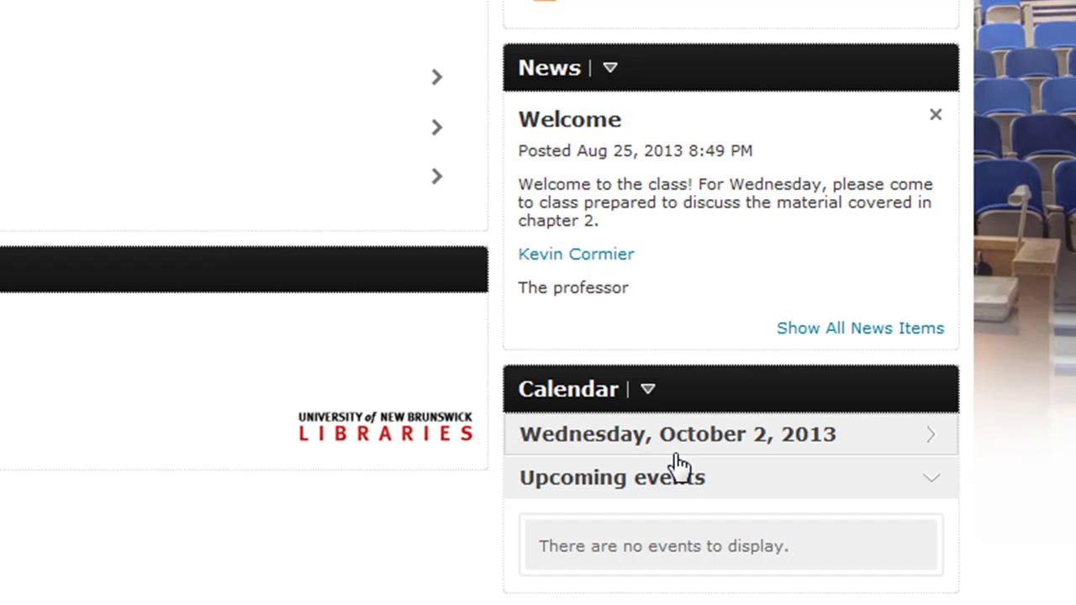
pyautogui.click(930, 439)
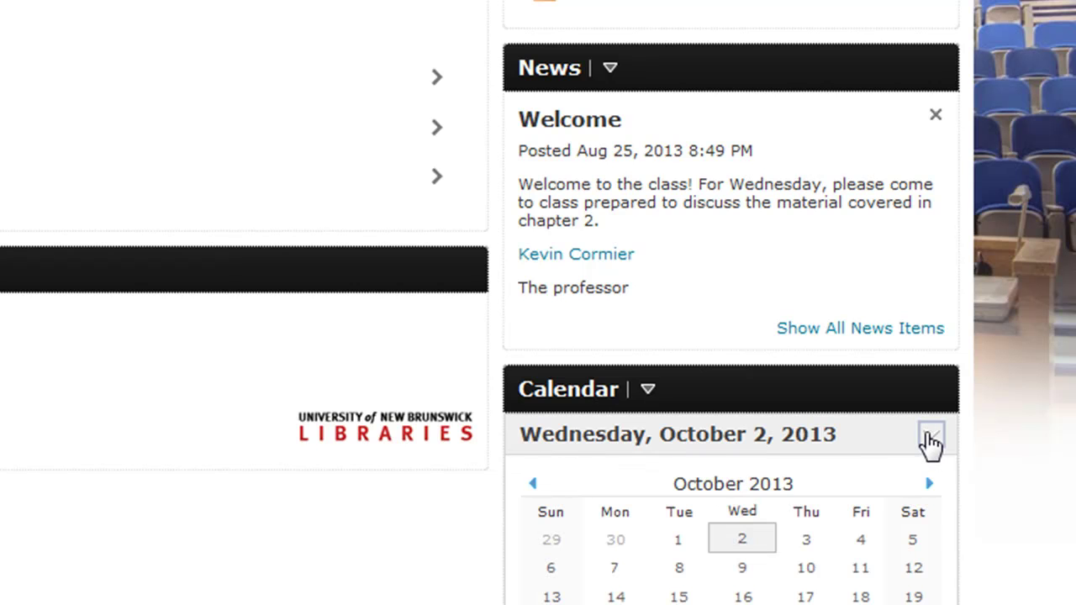
pyautogui.scroll(-3, 538, 336)
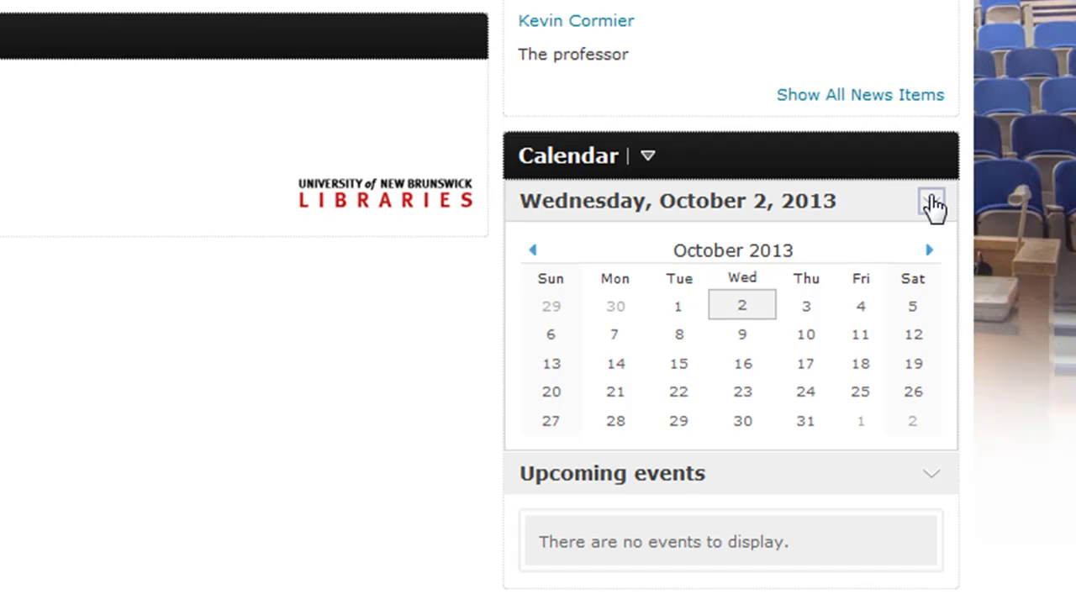
pyautogui.click(933, 205)
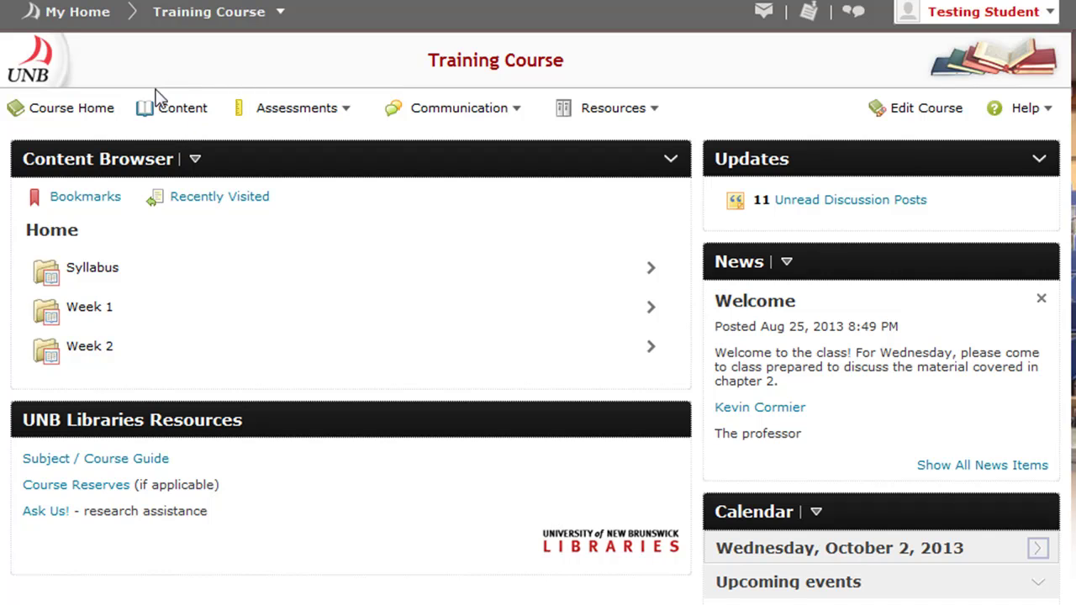
# Step: In the Table of Contents, expand Week 1 and Week 2, list all modules, and open the Syllabus
pyautogui.click(160, 118)
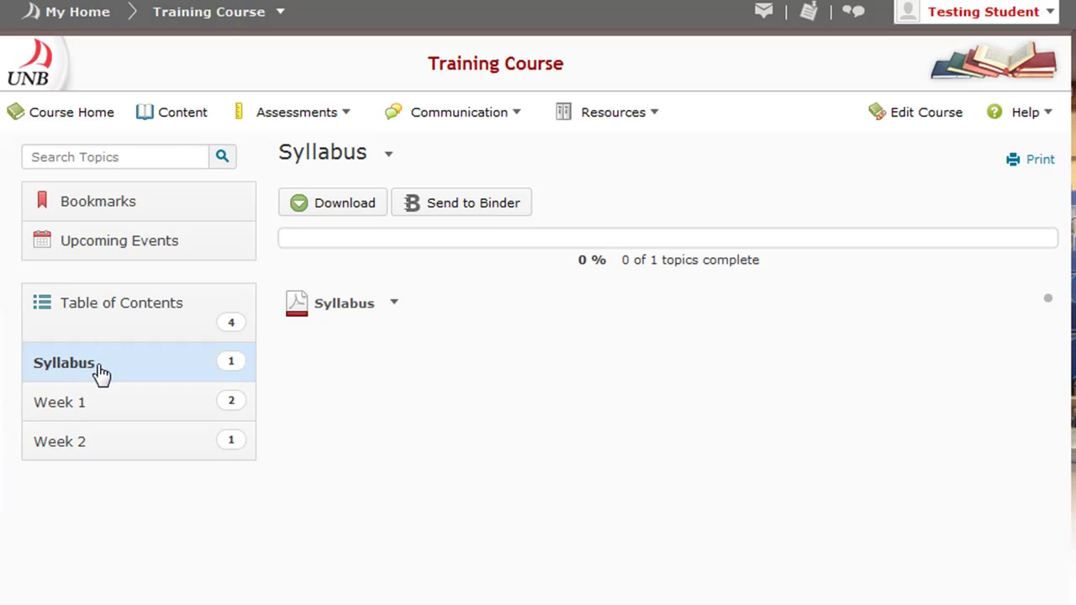
pyautogui.click(54, 407)
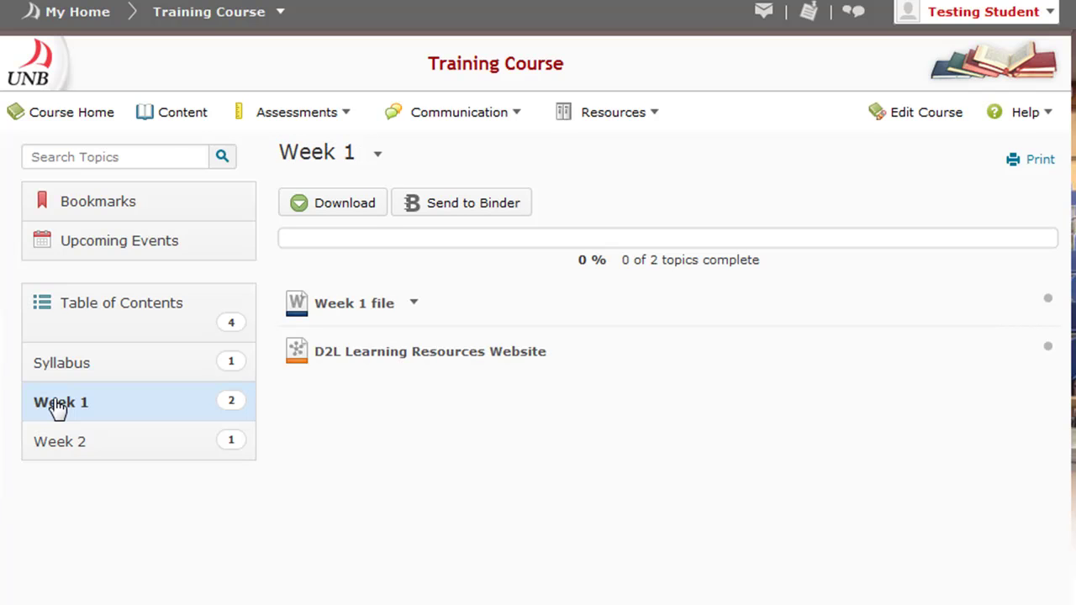
pyautogui.click(74, 450)
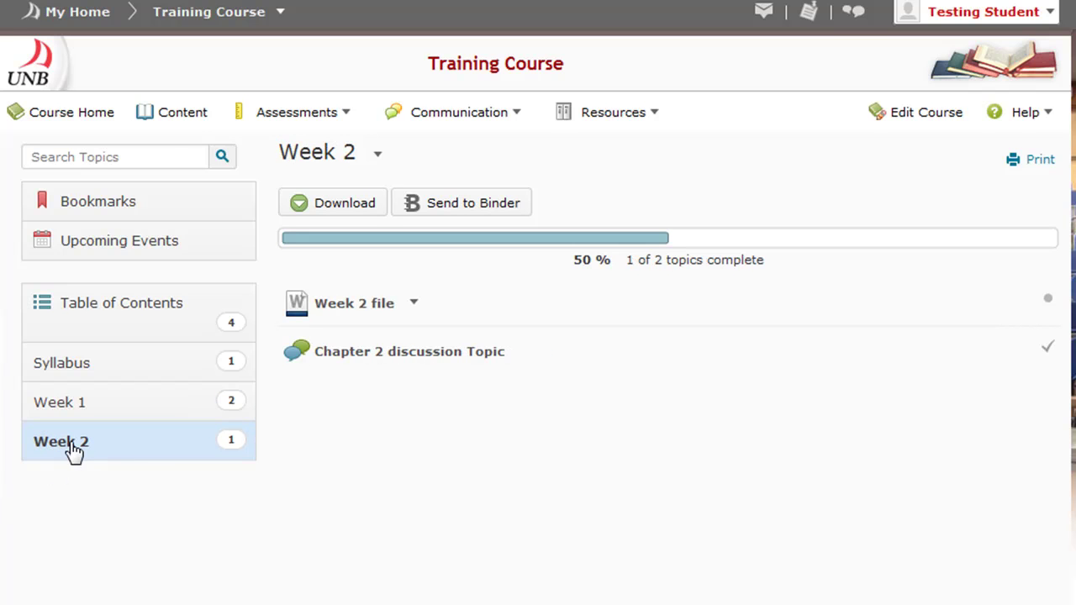
pyautogui.click(108, 314)
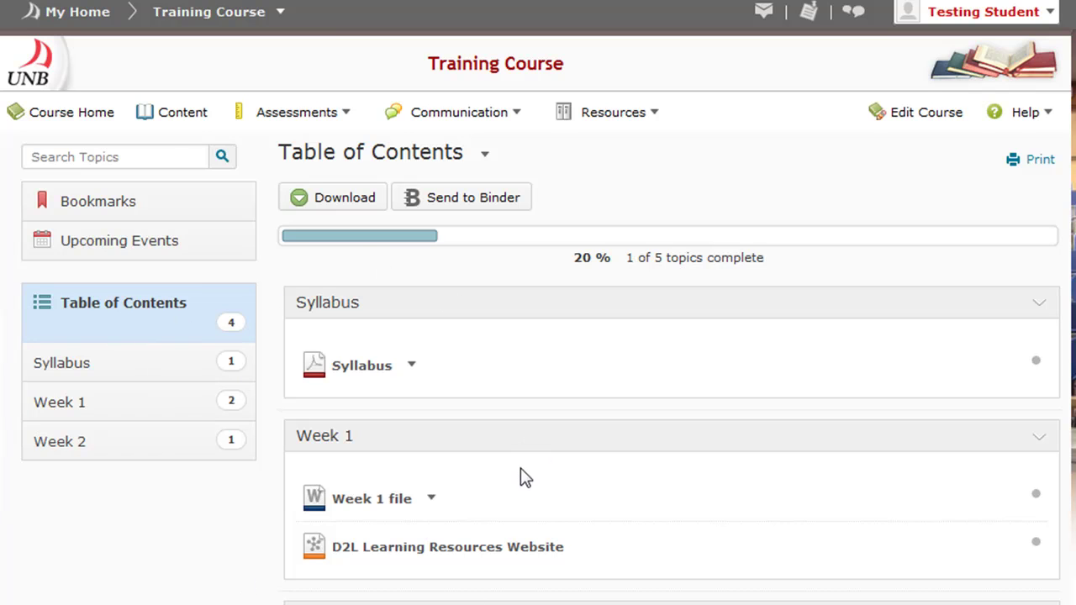
pyautogui.click(357, 374)
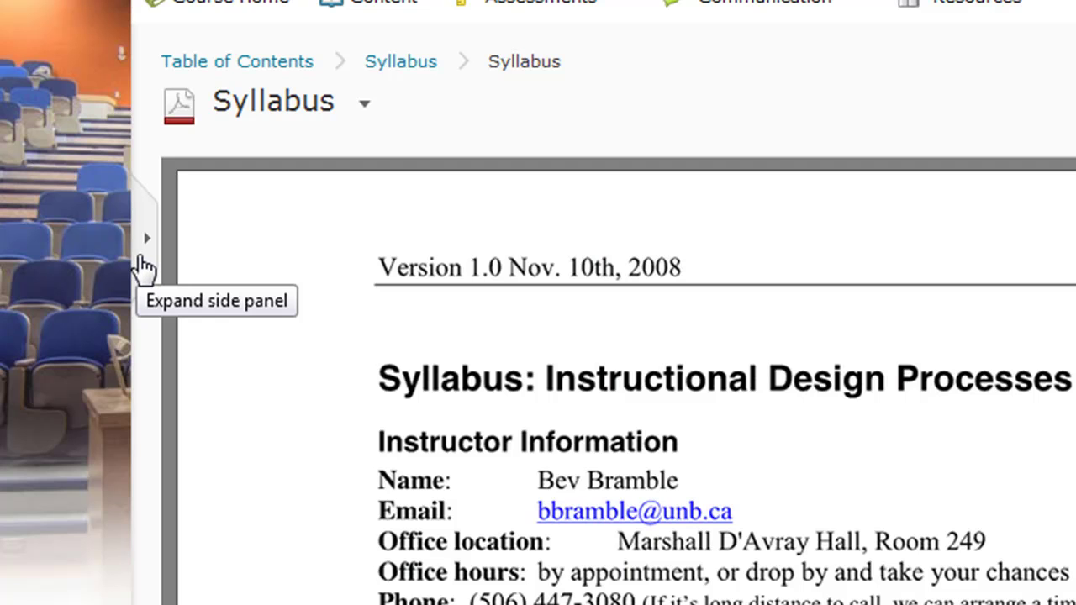
pyautogui.click(141, 257)
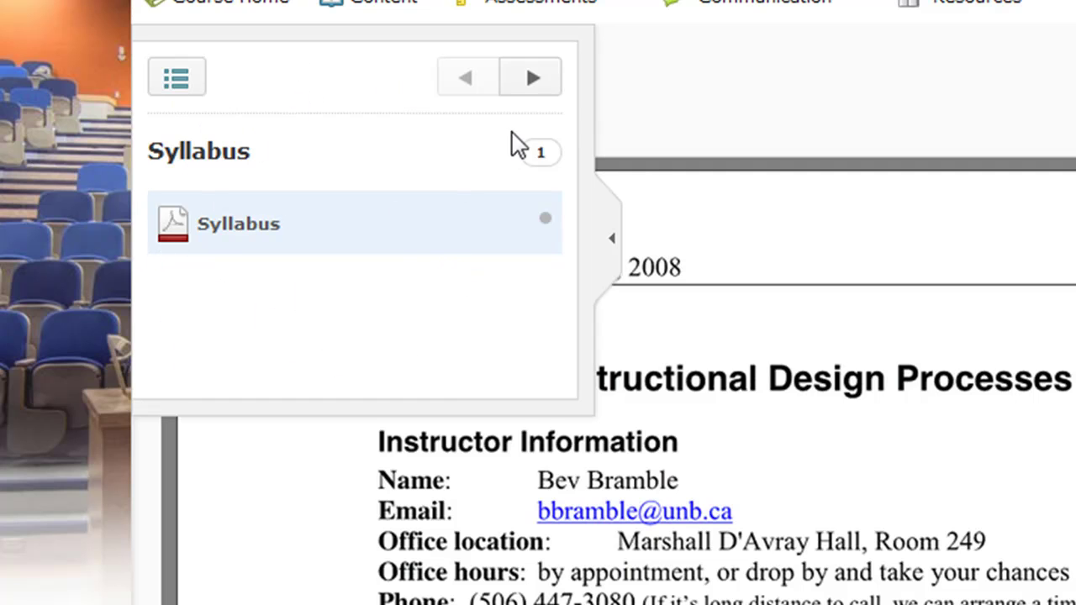
pyautogui.click(533, 77)
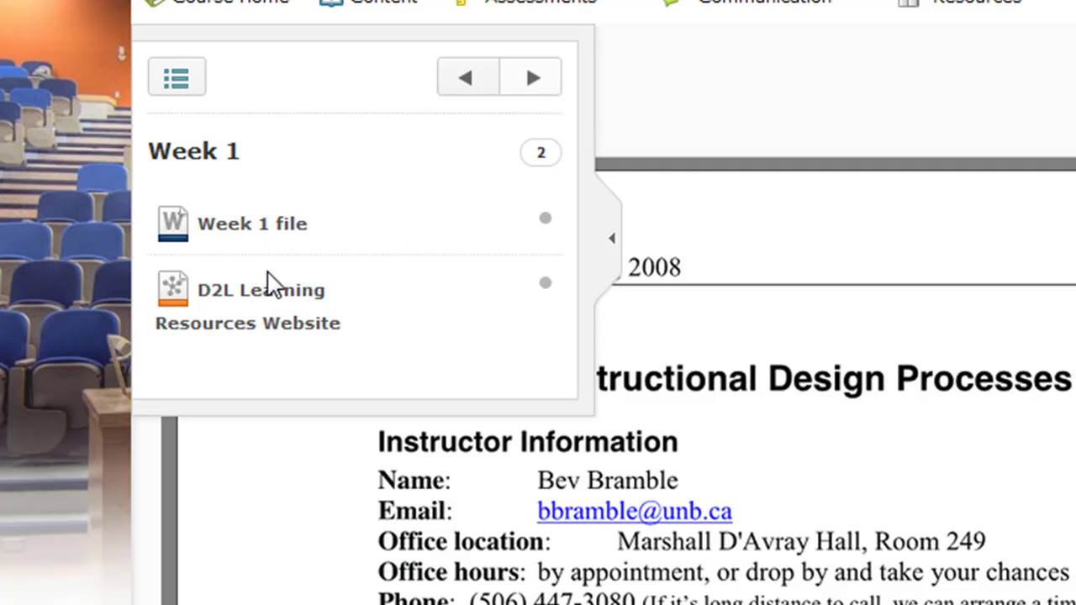
pyautogui.click(533, 84)
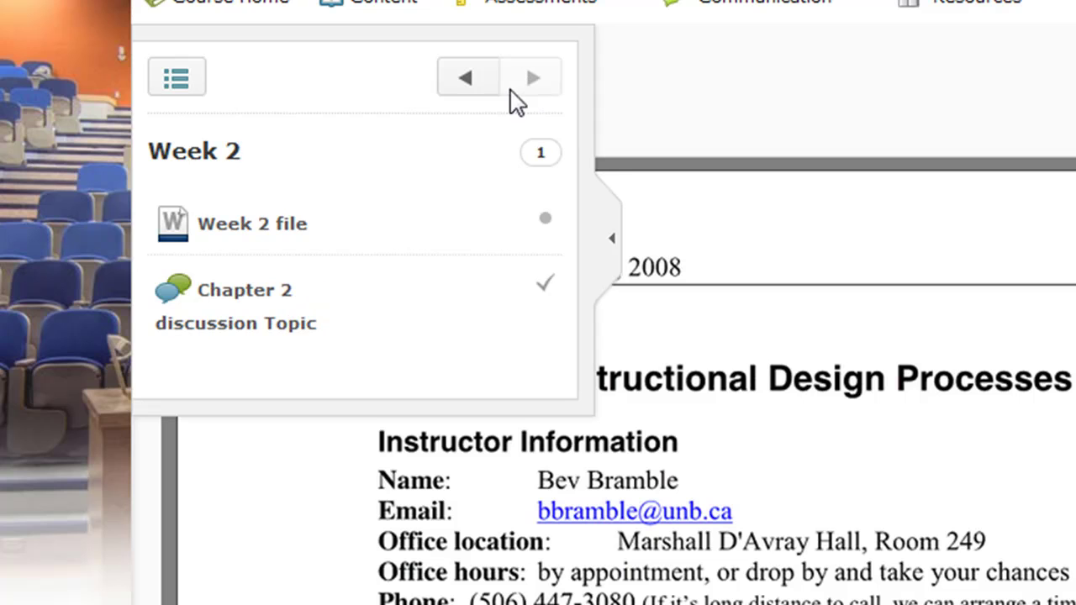
pyautogui.click(611, 240)
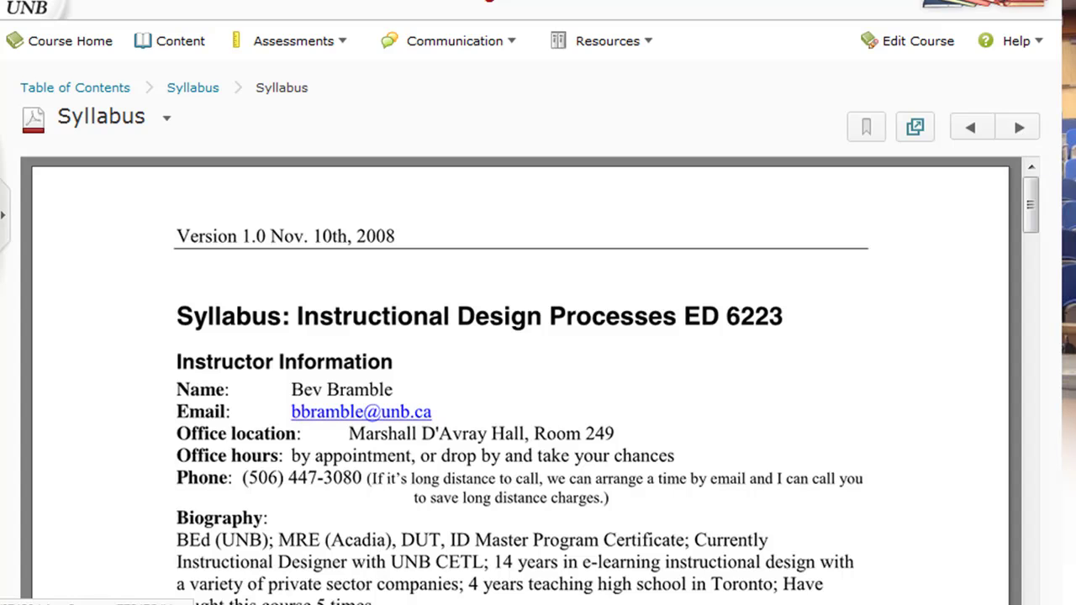
# Step: Scroll through the Syllabus viewer and go back to the Training Course home page
pyautogui.scroll(-3, 538, 336)
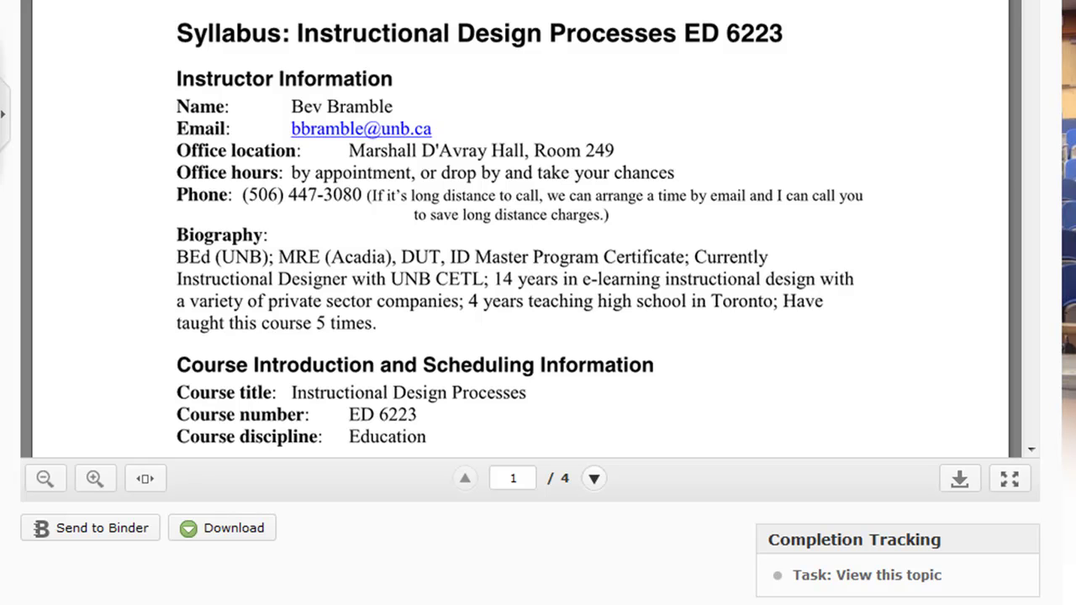
pyautogui.scroll(3, 538, 336)
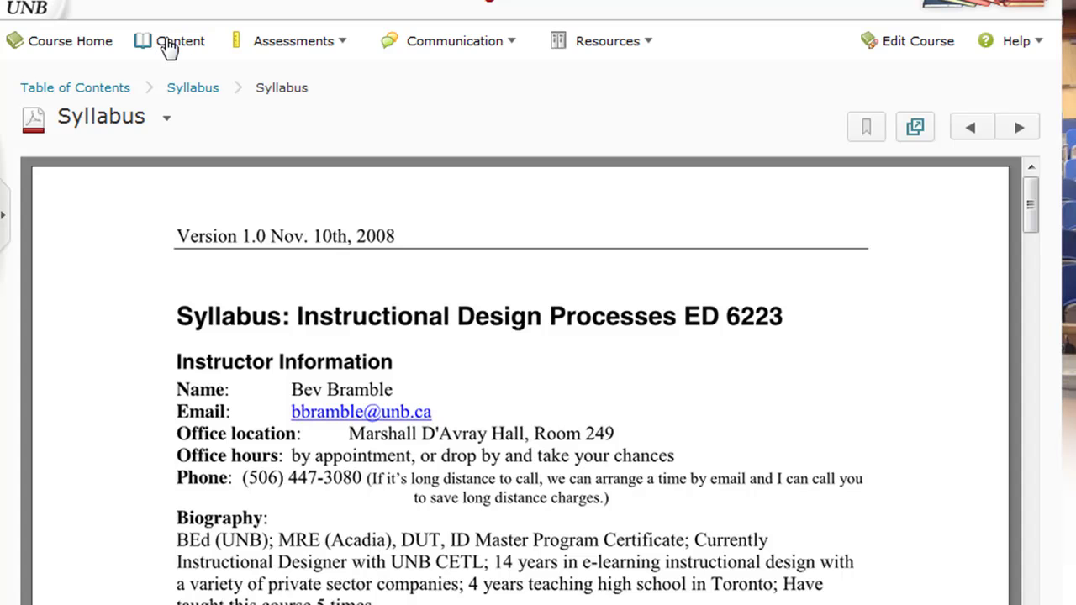
pyautogui.click(81, 44)
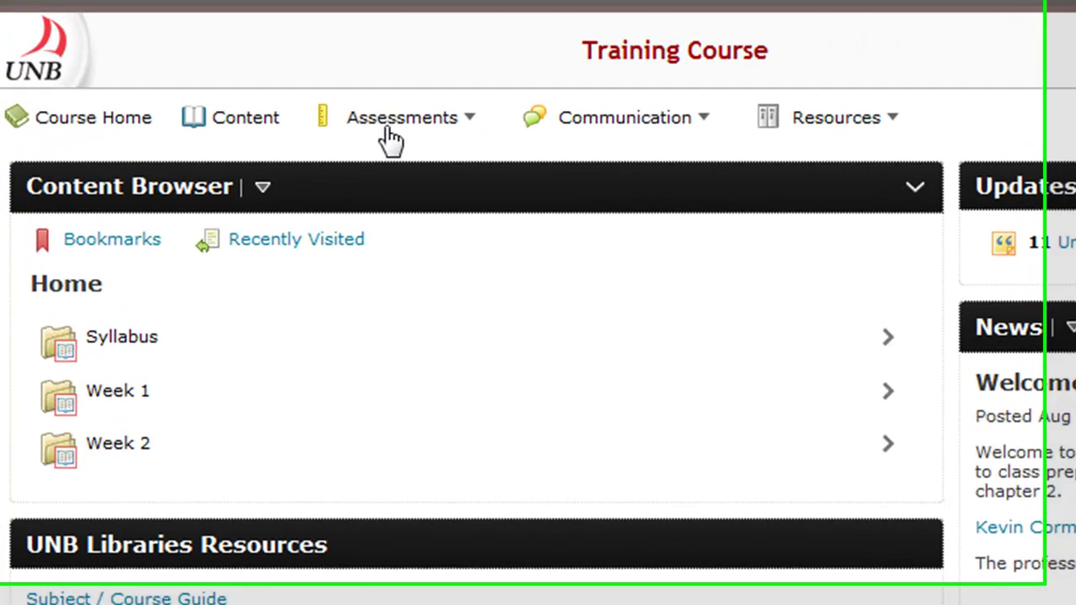
# Step: Go to Dropbox from the Assessments menu and open the Chapter 1 Assignment submission page
pyautogui.click(286, 51)
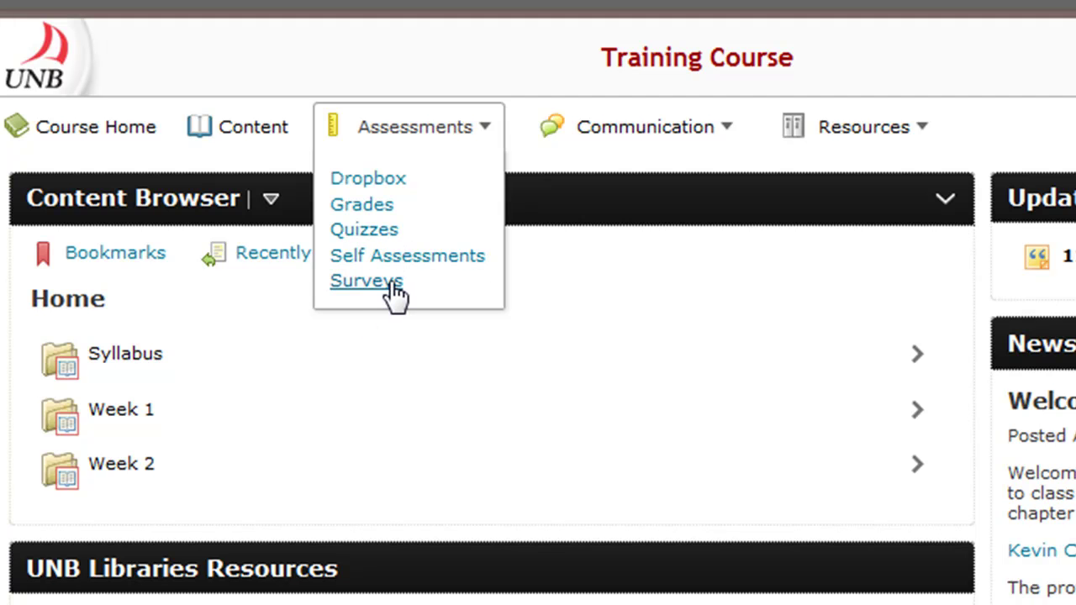
pyautogui.click(375, 180)
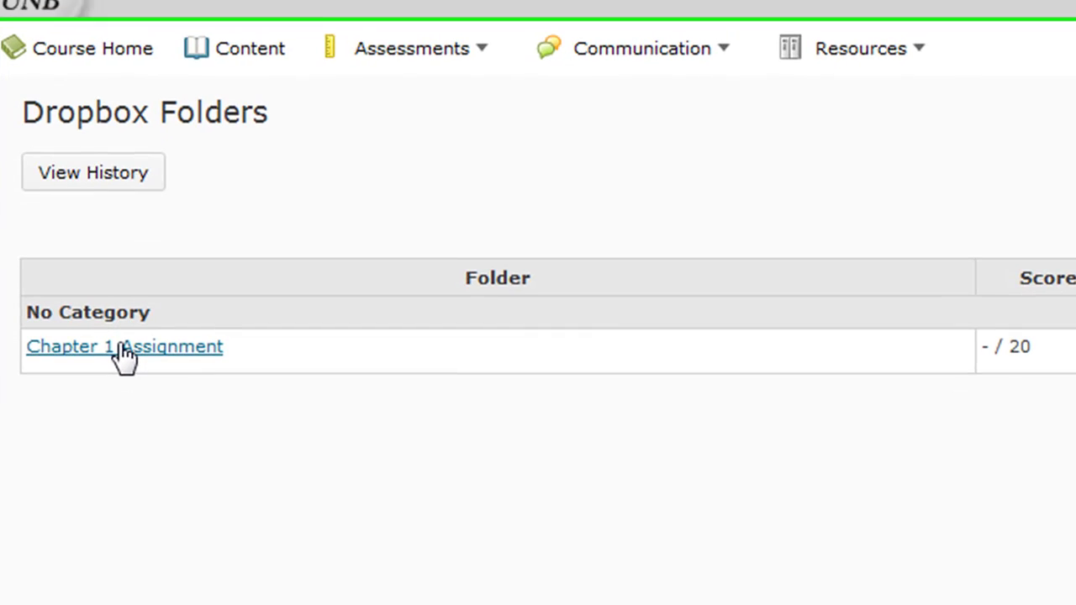
pyautogui.click(122, 326)
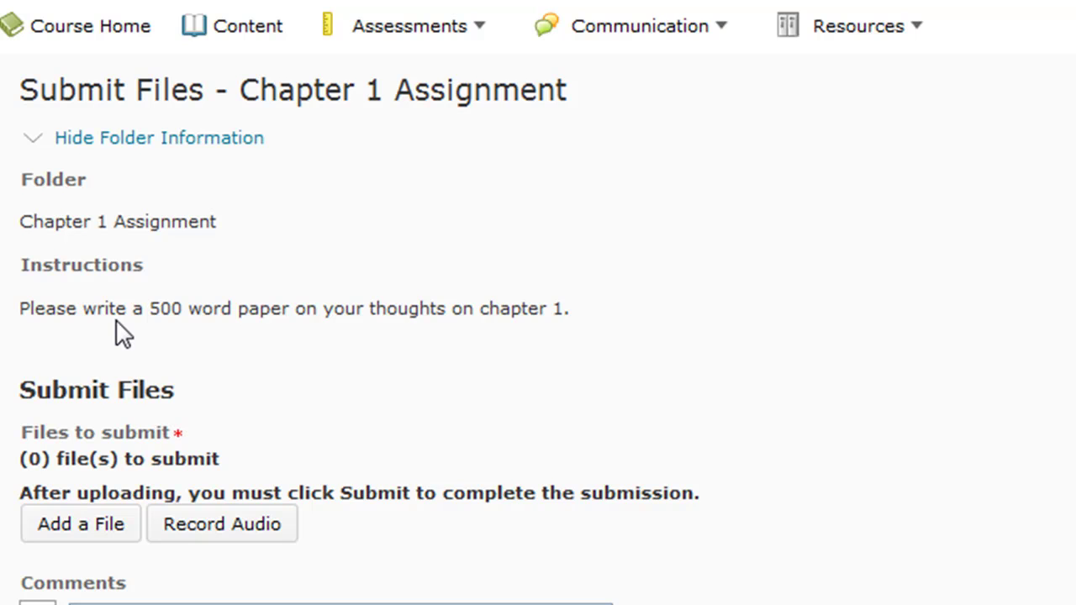
# Step: Start adding a file from My Computer to the Chapter 1 Assignment submission
pyautogui.click(76, 531)
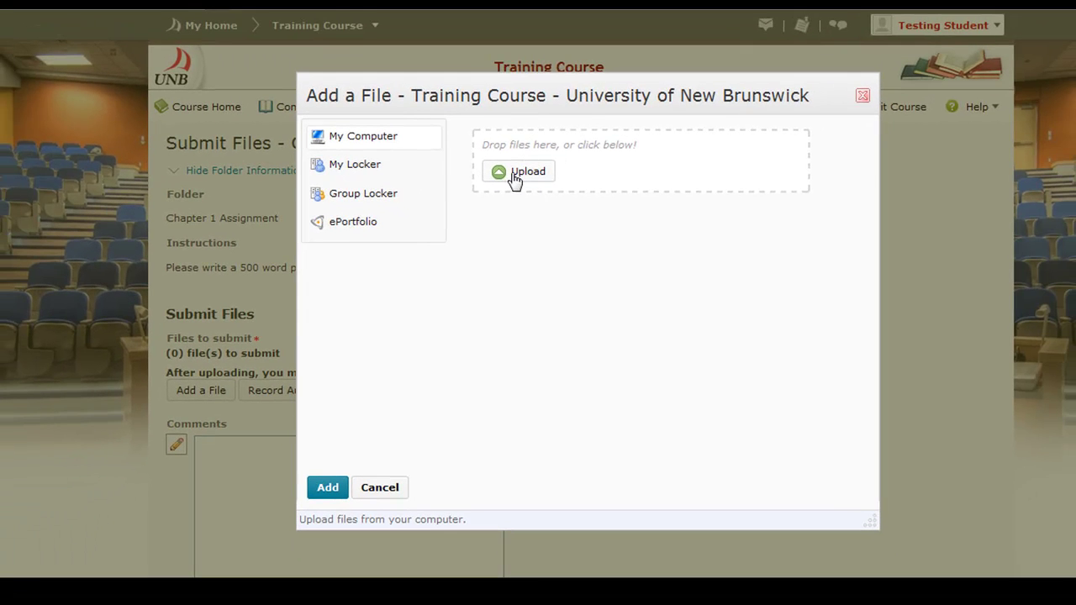
# Step: Upload File Example.pdf from the Desktop and add it to the submission
pyautogui.click(514, 178)
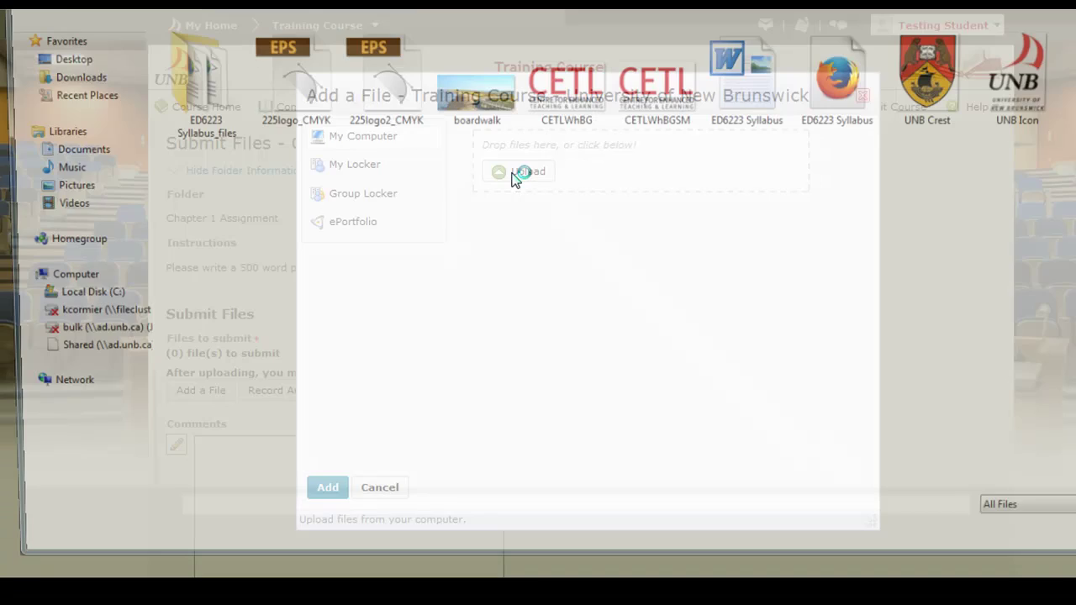
pyautogui.click(60, 63)
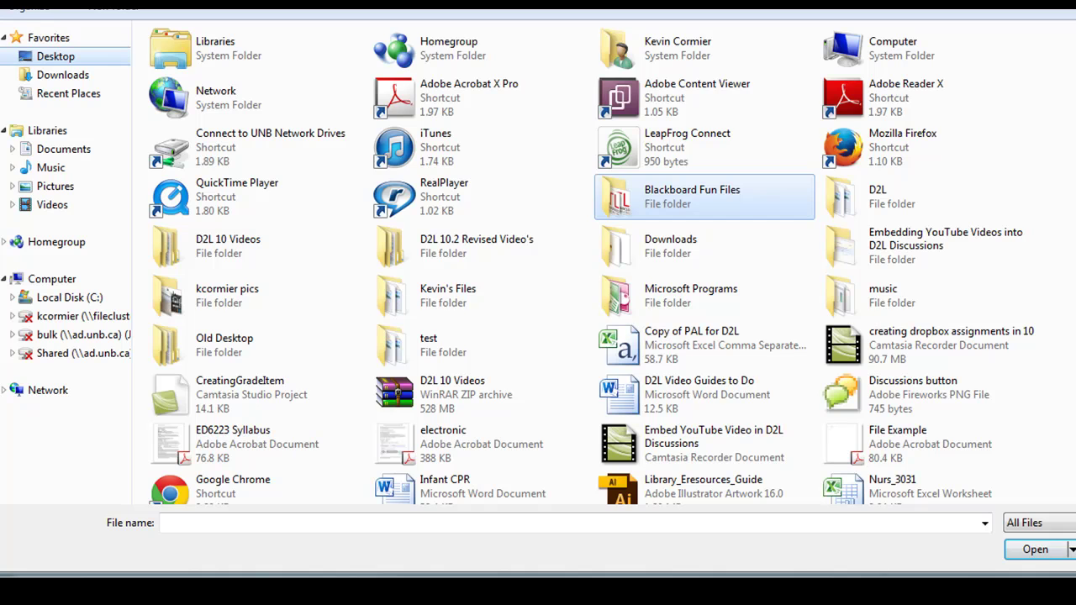
pyautogui.scroll(-5, 589, 261)
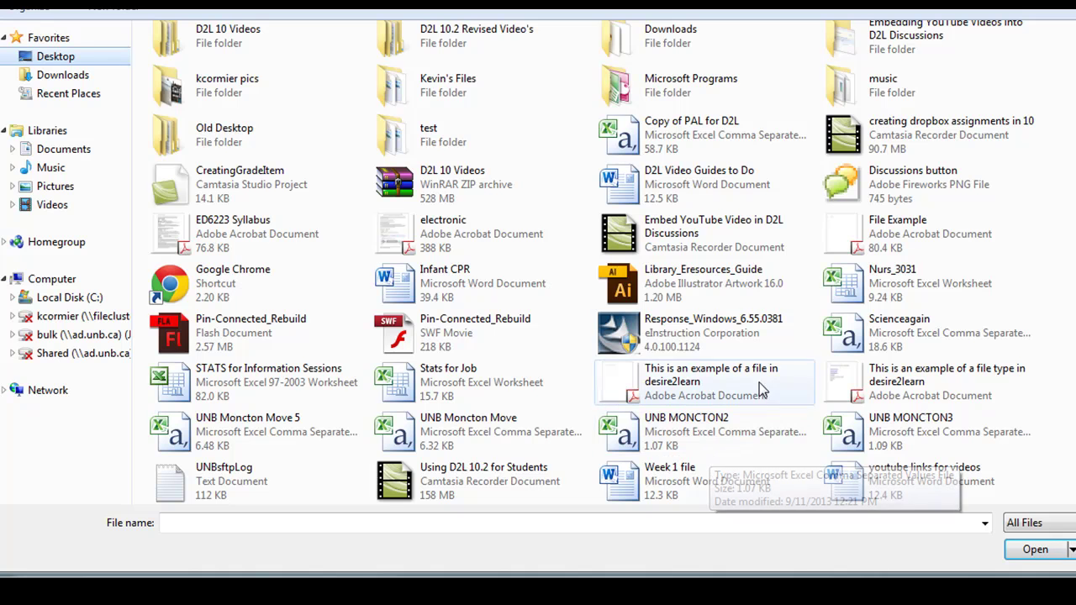
pyautogui.click(903, 235)
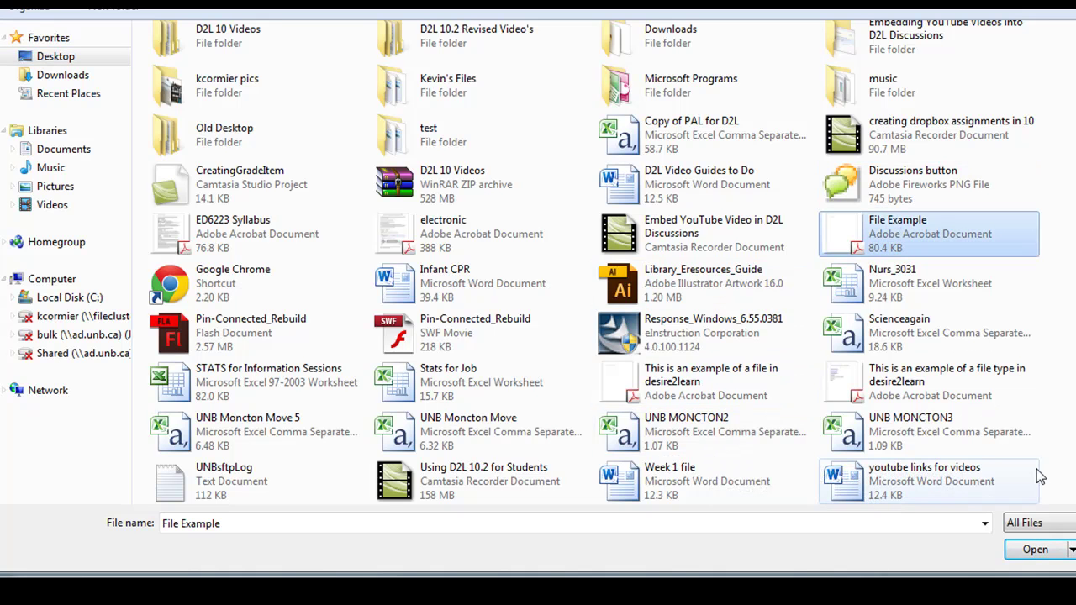
pyautogui.click(1026, 550)
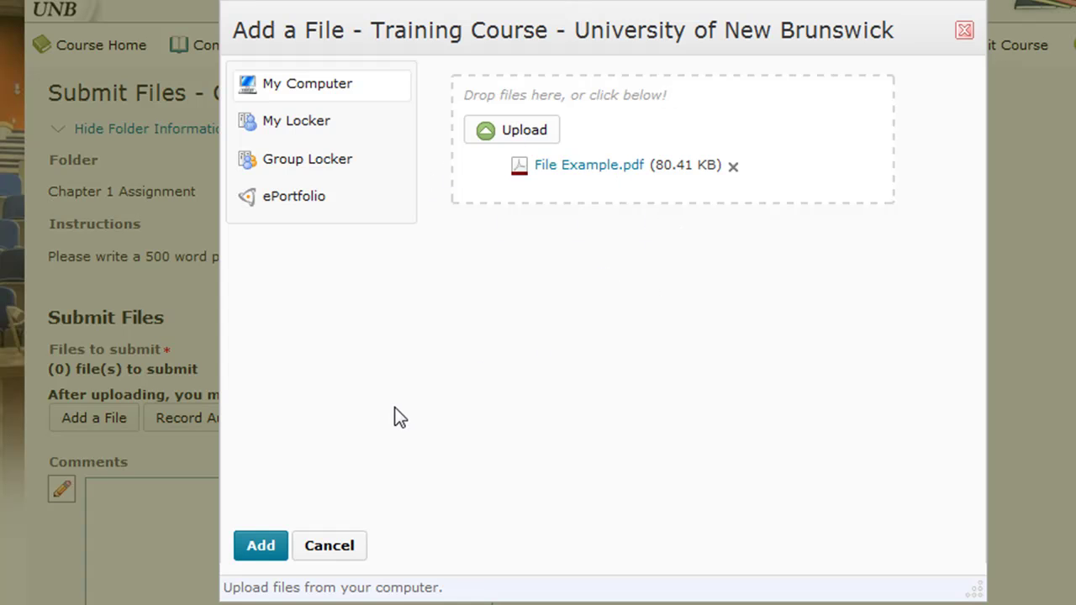
pyautogui.click(260, 545)
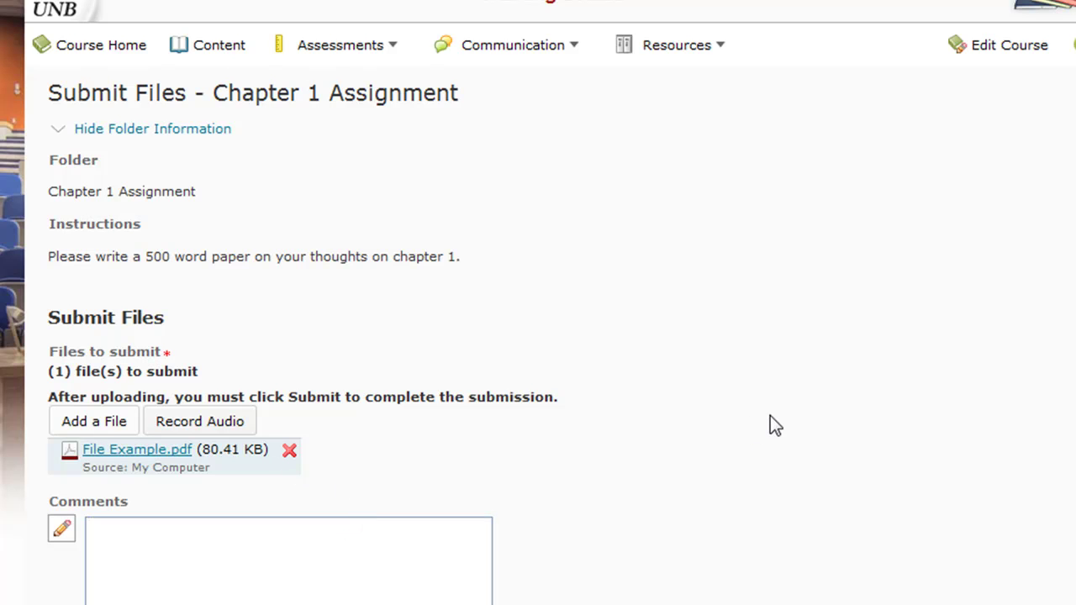
# Step: Submit File Example.pdf to the Chapter 1 Assignment and finish on the upload results page
pyautogui.scroll(-3, 715, 378)
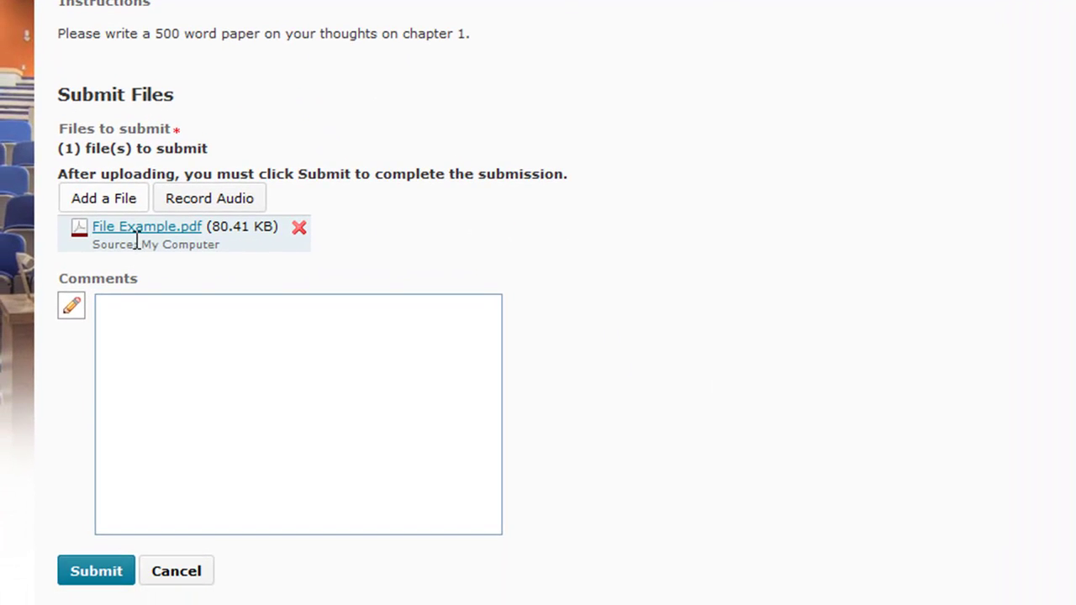
pyautogui.click(96, 573)
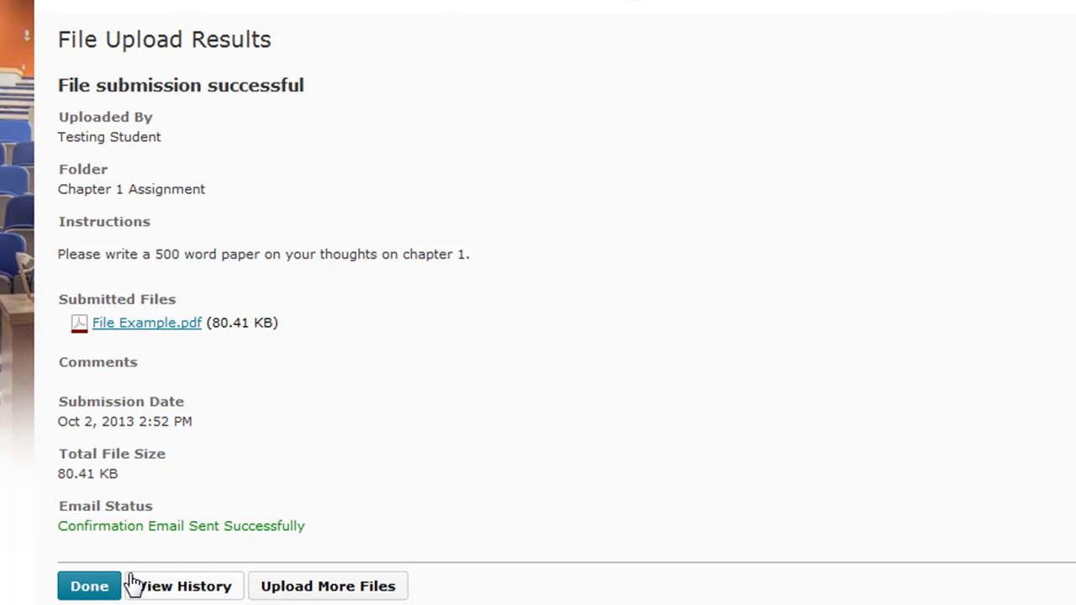
pyautogui.click(84, 586)
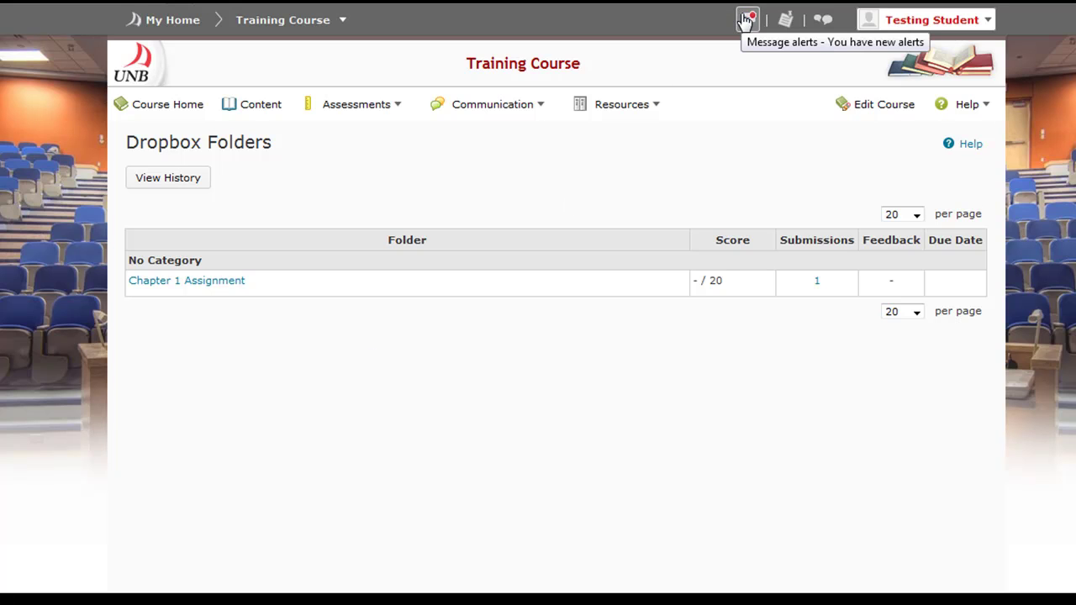
pyautogui.click(745, 20)
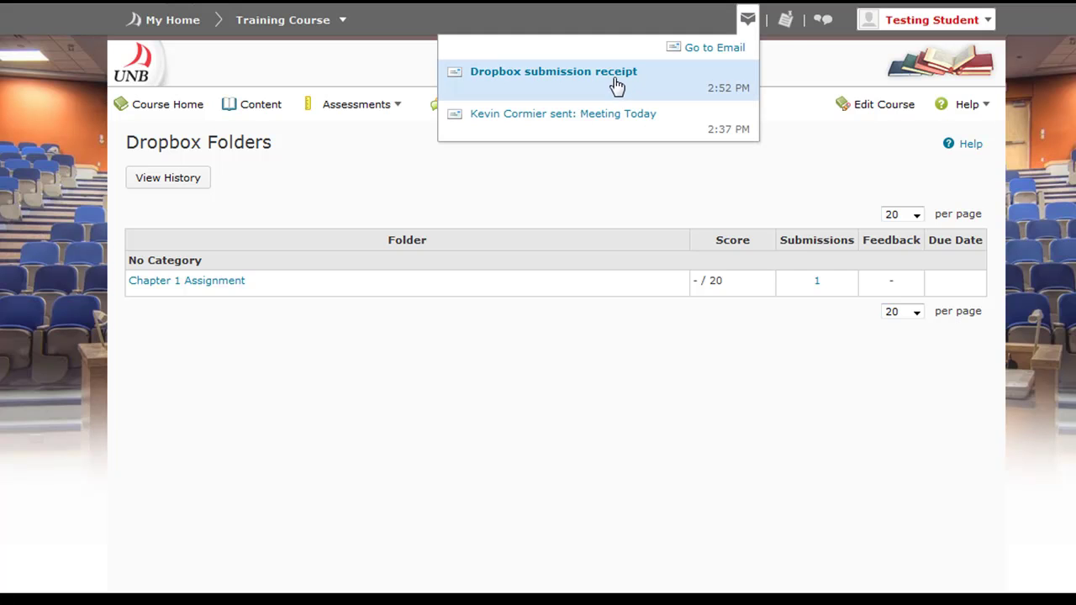
# Step: Set the inbox filter to show All Messages from every course
pyautogui.click(616, 74)
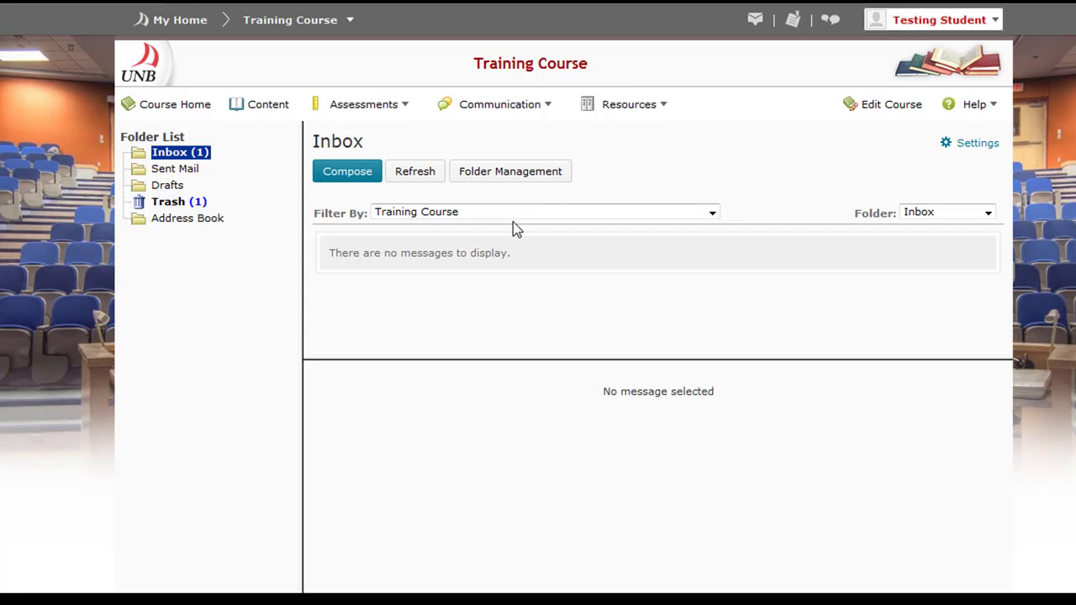
pyautogui.click(458, 215)
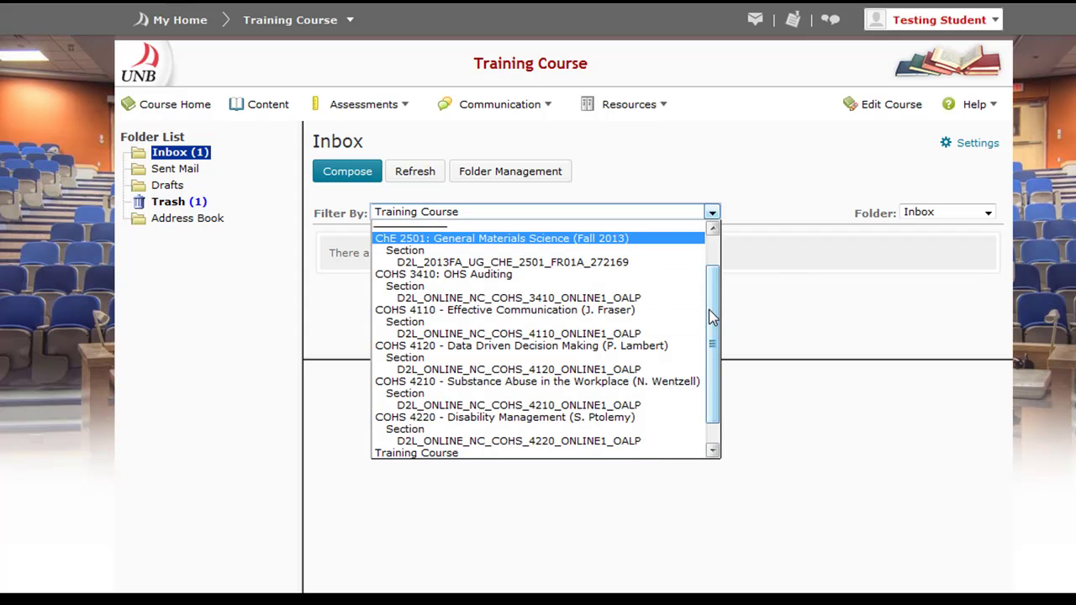
pyautogui.moveTo(711, 317); pyautogui.dragTo(703, 255)
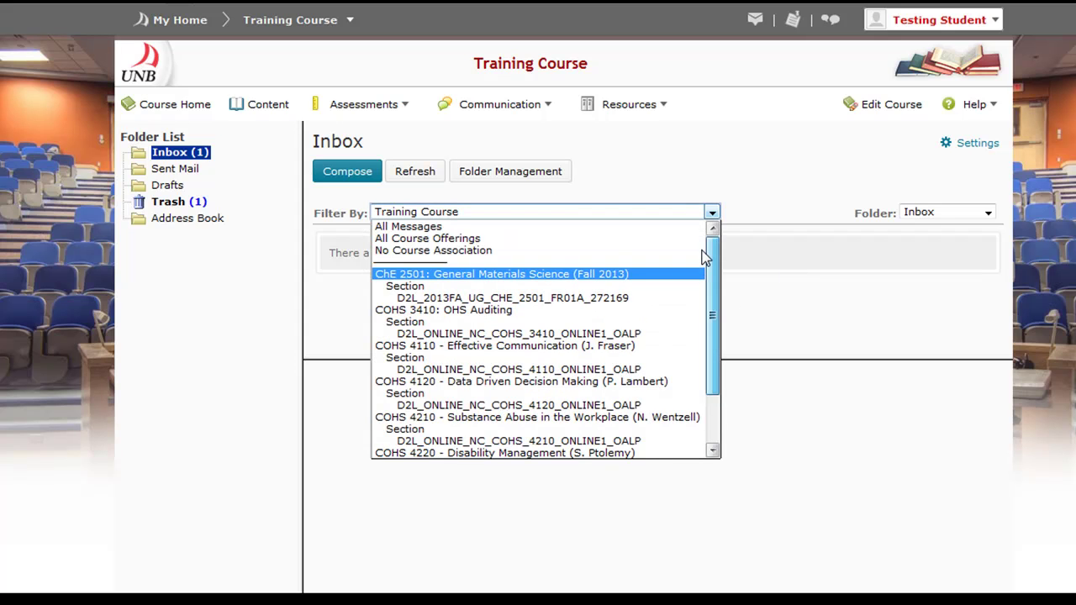
pyautogui.click(626, 227)
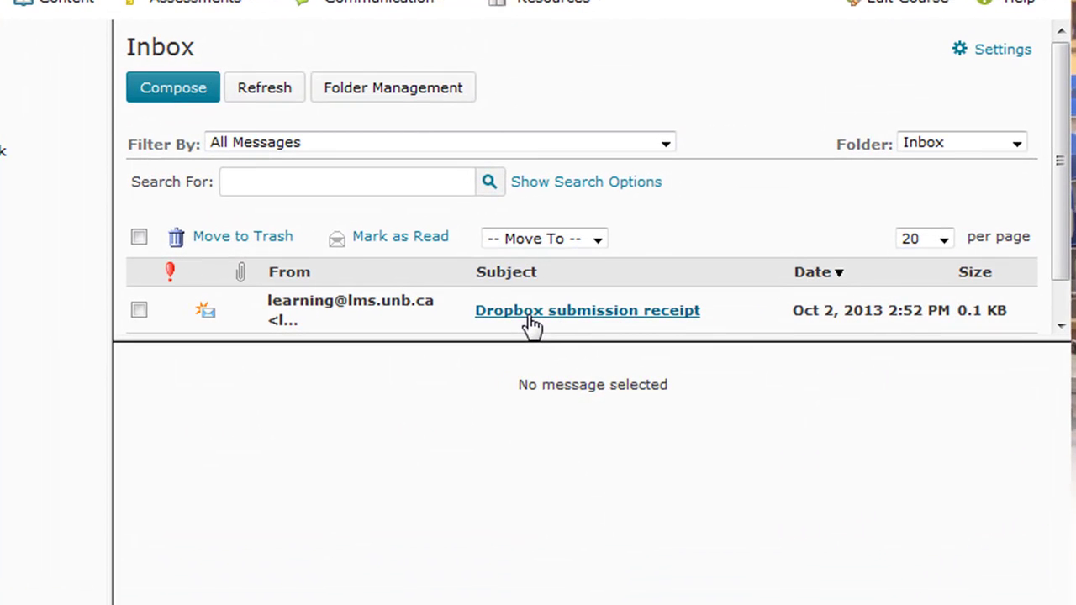
# Step: Open the Dropbox submission receipt and resize the preview pane to read it
pyautogui.click(530, 312)
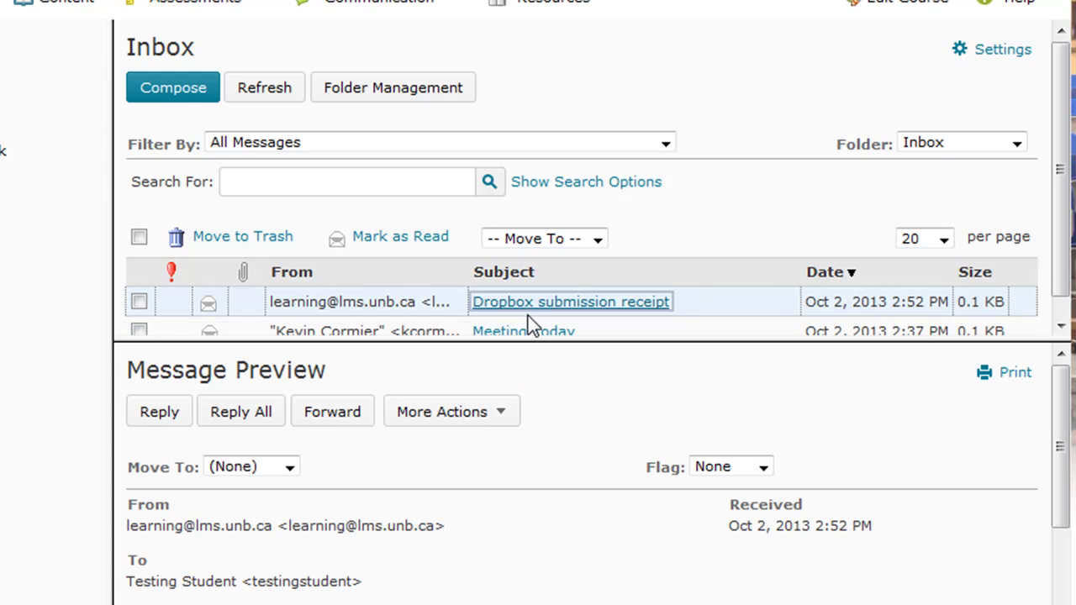
pyautogui.moveTo(525, 340); pyautogui.dragTo(490, 84)
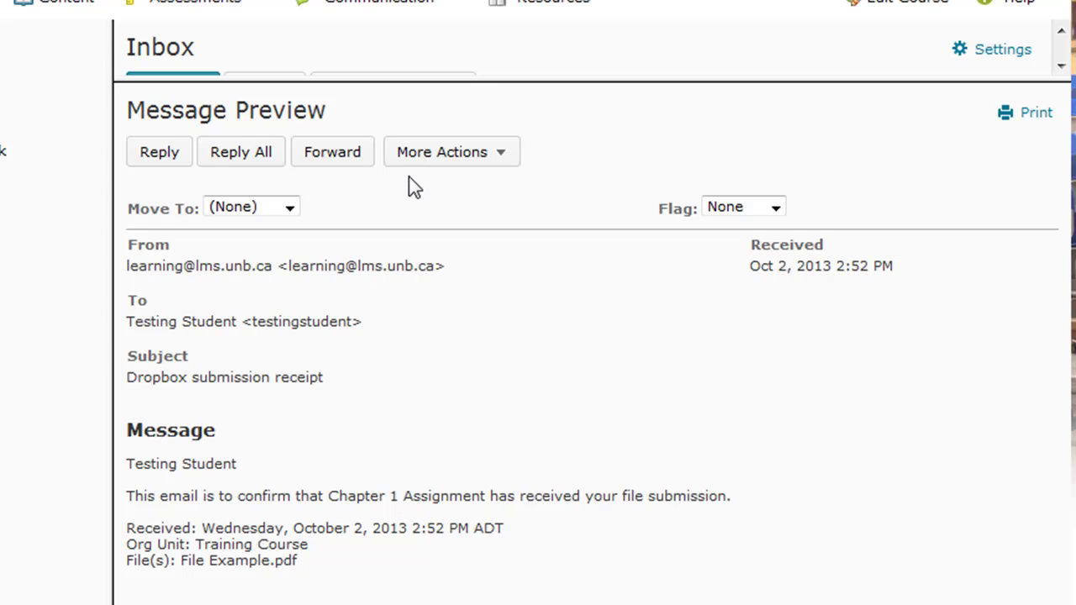
pyautogui.moveTo(489, 80); pyautogui.dragTo(500, 226)
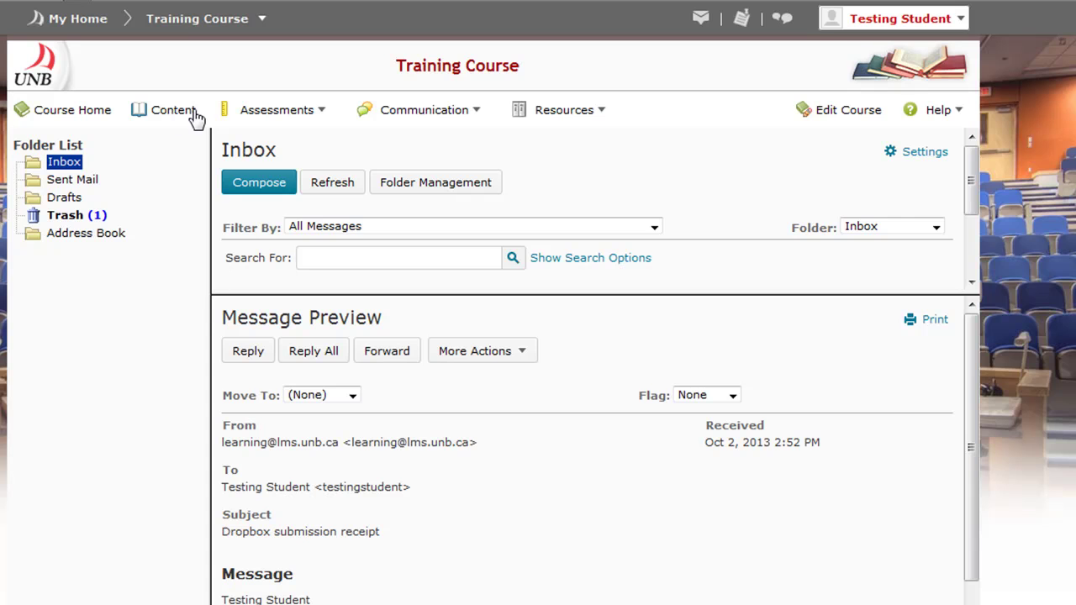
# Step: Open the video project thread in the Class Project discussion topic and start a reply
pyautogui.click(431, 118)
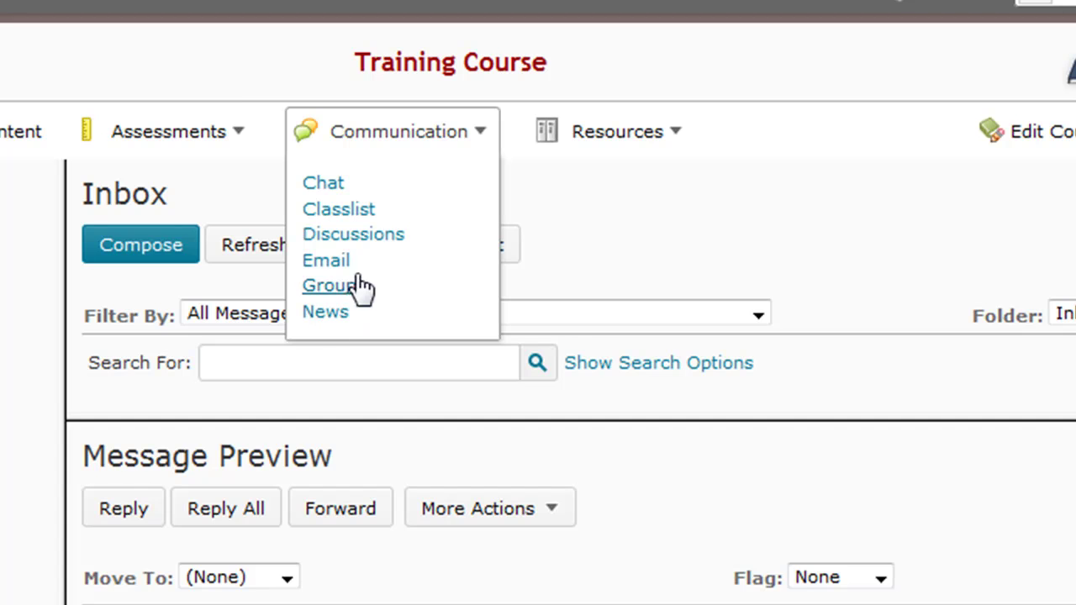
pyautogui.click(364, 236)
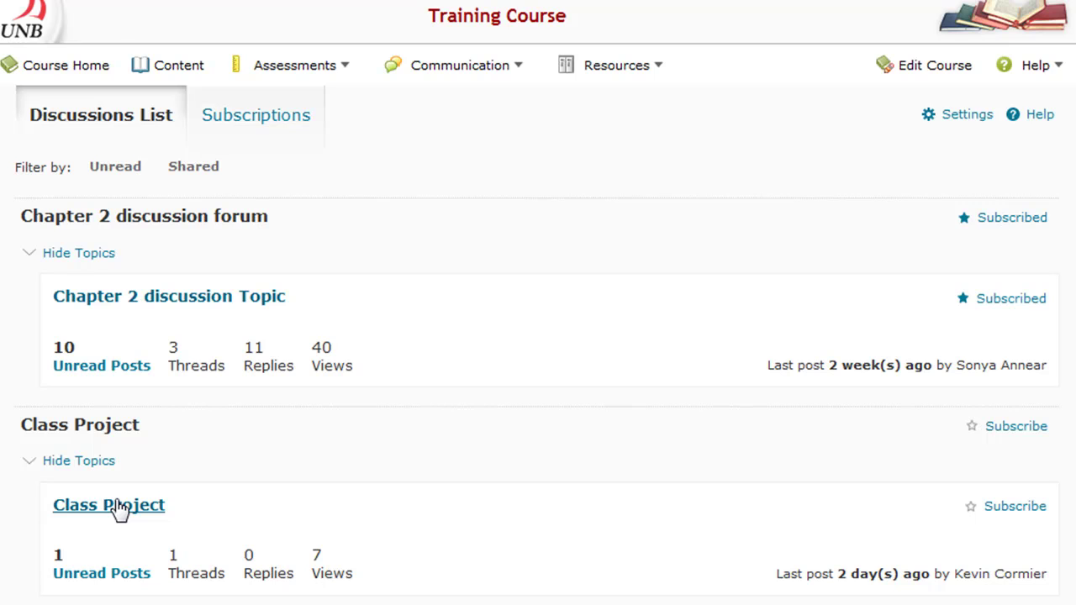
pyautogui.click(120, 506)
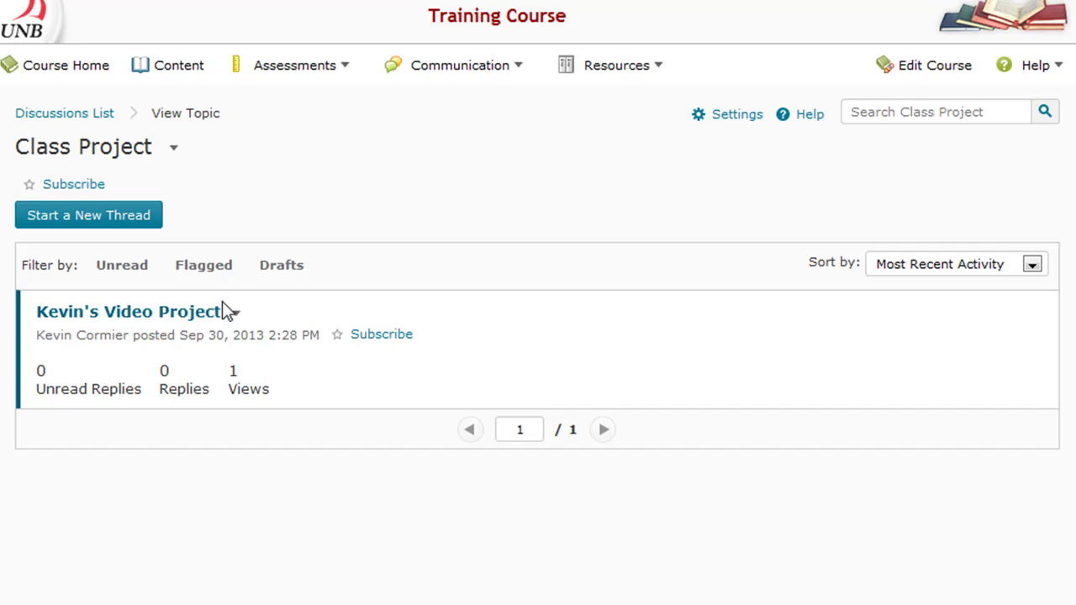
pyautogui.click(87, 312)
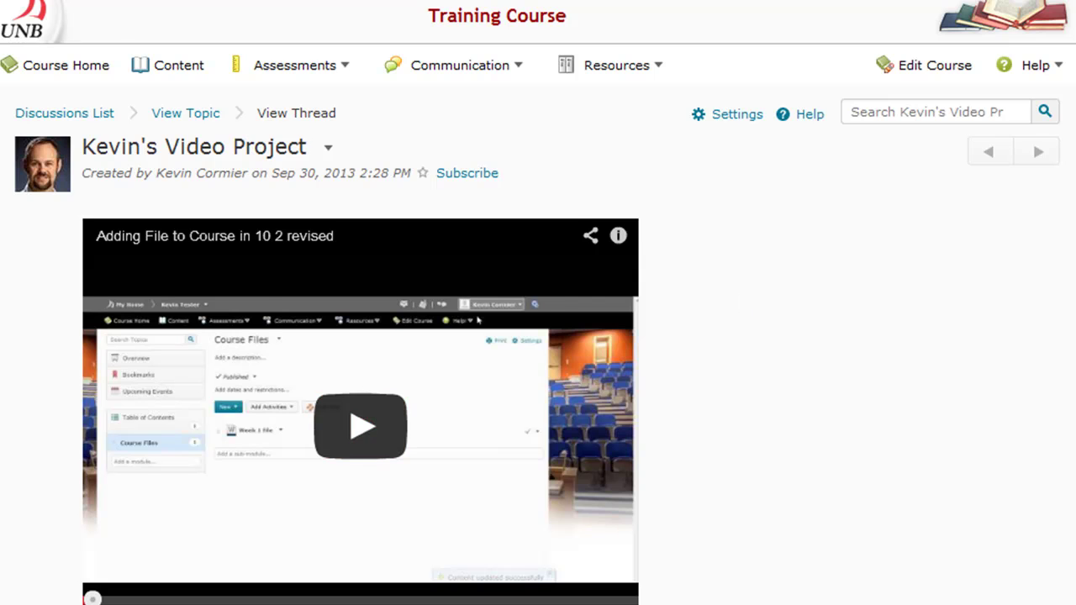
pyautogui.scroll(-3, 538, 336)
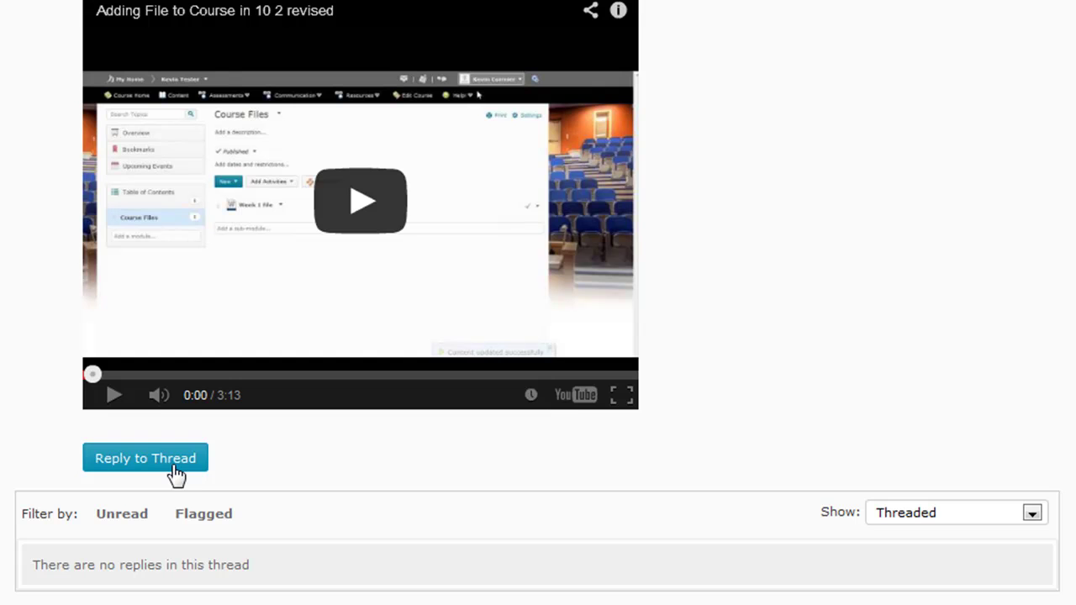
pyautogui.click(144, 459)
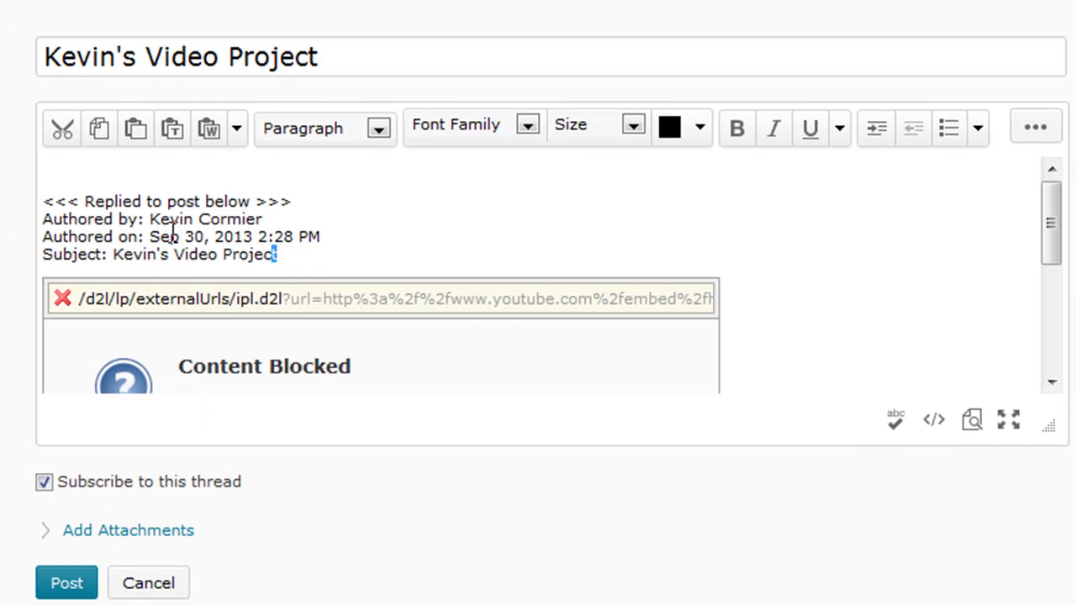
# Step: Delete the quoted original-post header lines from the reply editor
pyautogui.moveTo(286, 258); pyautogui.dragTo(21, 193)
pyautogui.press('BackSpace')
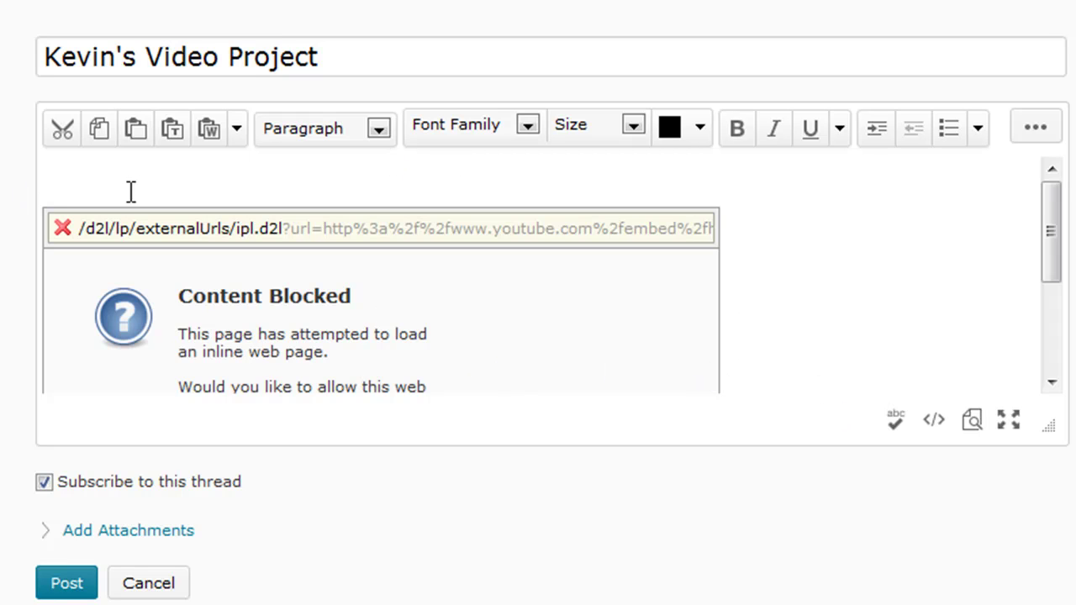
pyautogui.click(104, 139)
pyautogui.click(826, 117)
# Step: Write a 'Great Video' compliment addressed to the poster and post the reply, subscription kept on
pyautogui.write('Great Video, Kevin!')
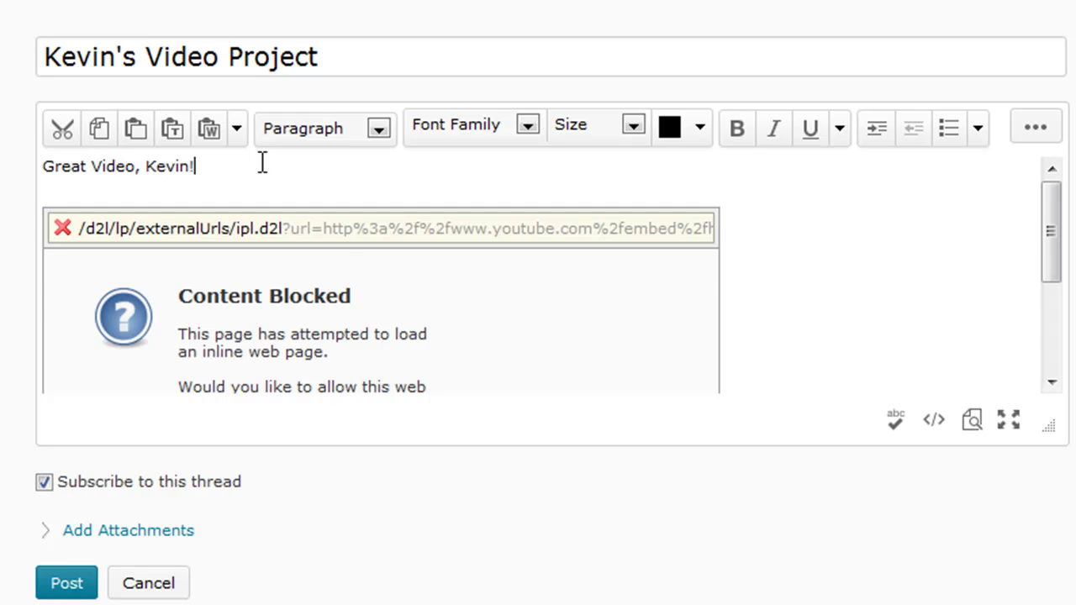
pyautogui.press('Return')
pyautogui.press('Return')
pyautogui.press('Return')
pyautogui.press('Return')
pyautogui.press('Return')
pyautogui.press('Return')
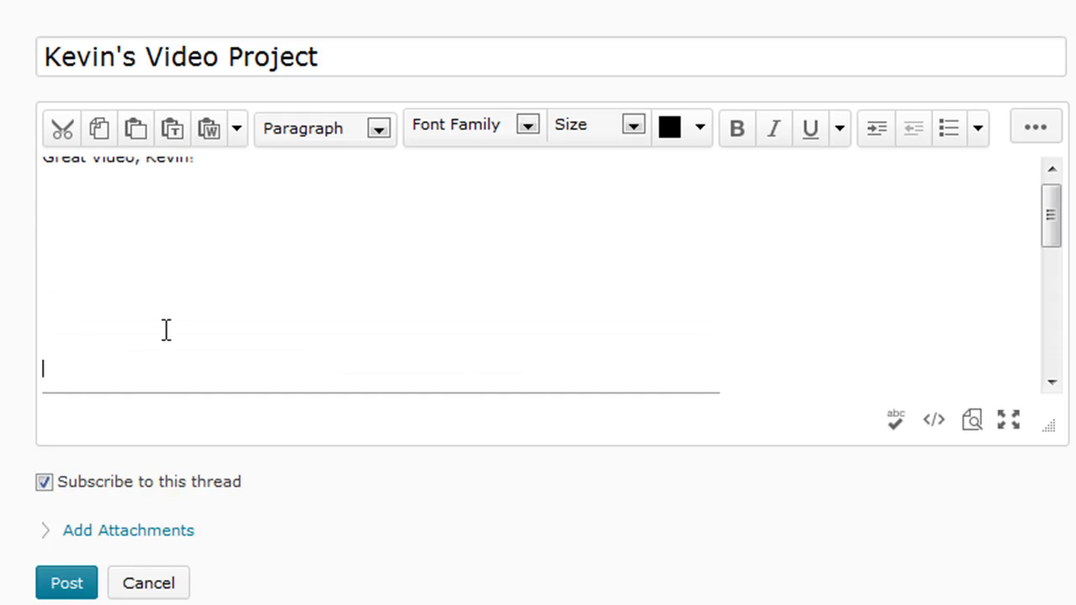
pyautogui.moveTo(240, 483); pyautogui.dragTo(27, 504)
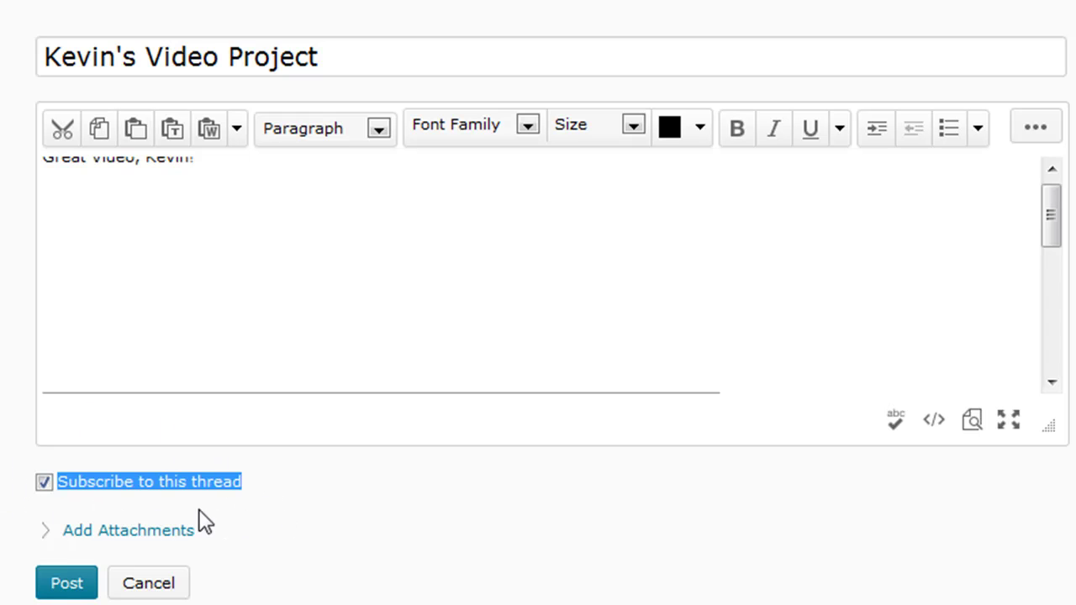
pyautogui.click(286, 500)
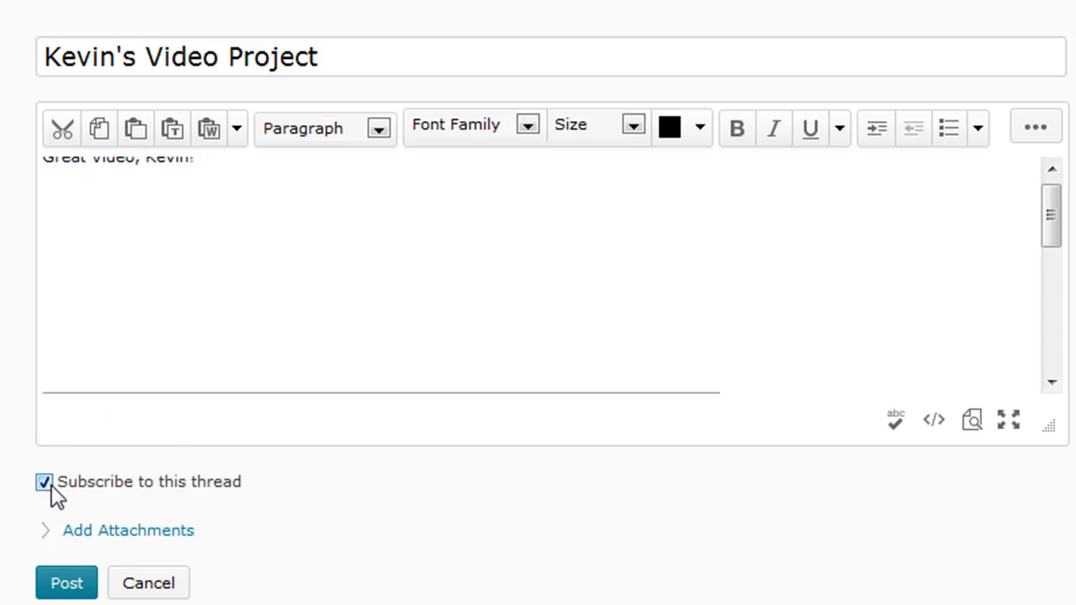
pyautogui.click(67, 583)
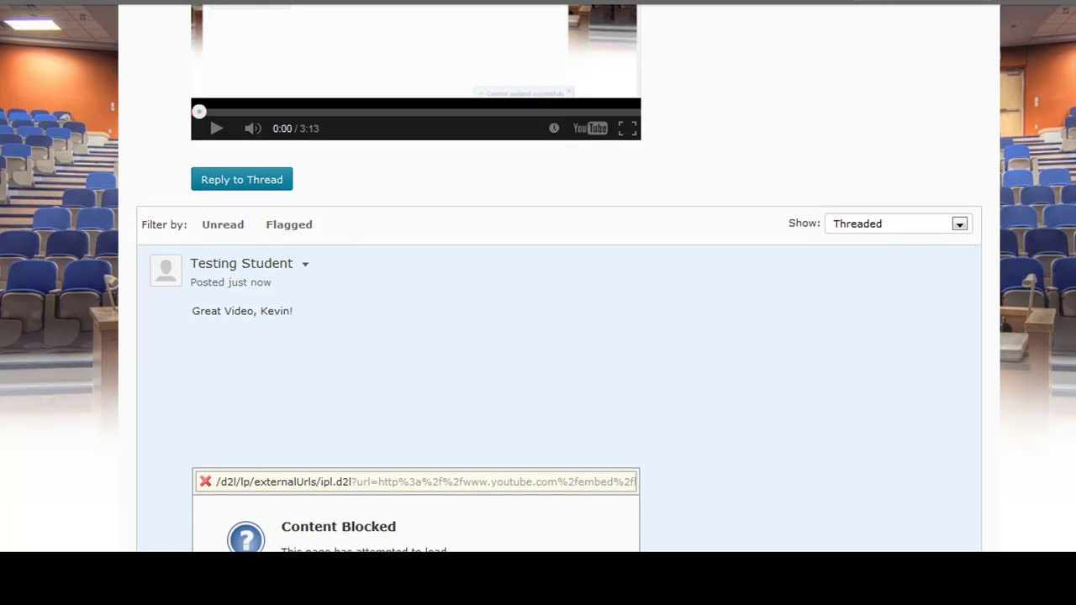
# Step: Go back to the Discussions List and begin a new thread in the Chapter 2 discussion Topic
pyautogui.scroll(-3, 559, 336)
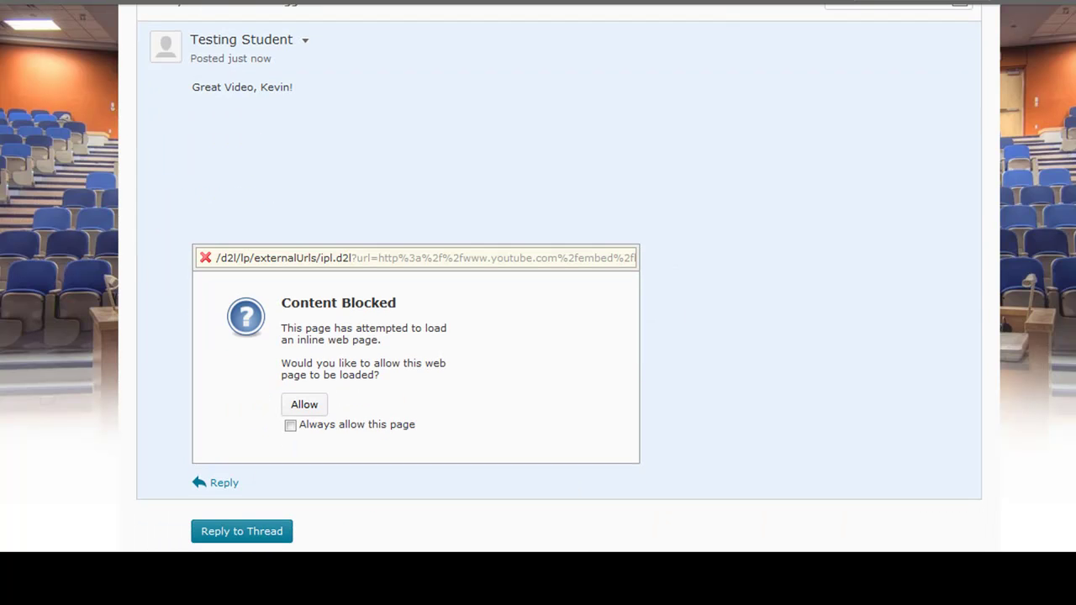
pyautogui.scroll(10, 558, 337)
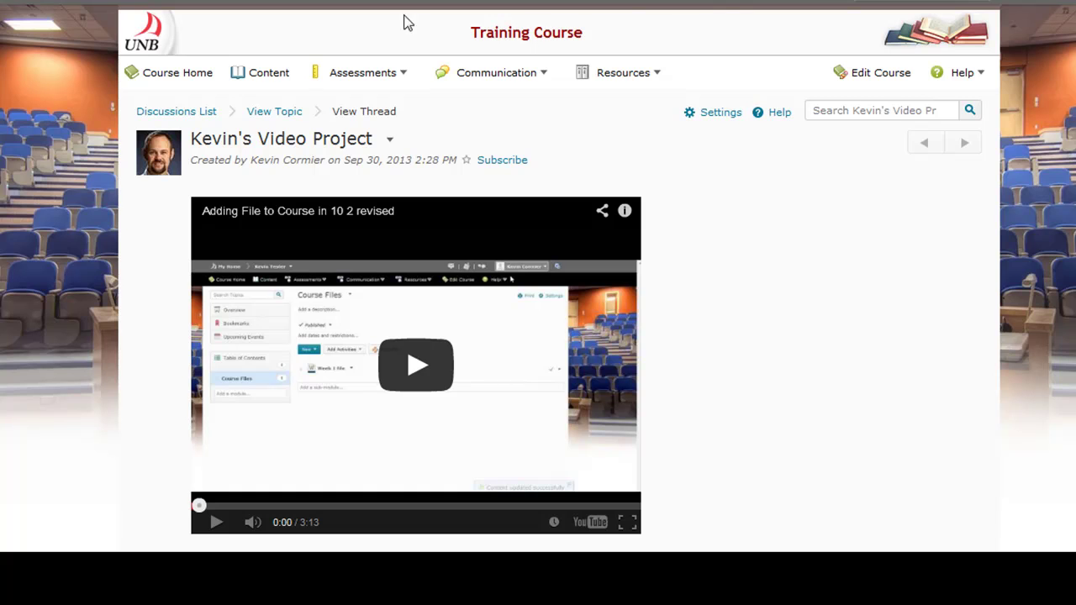
pyautogui.click(178, 117)
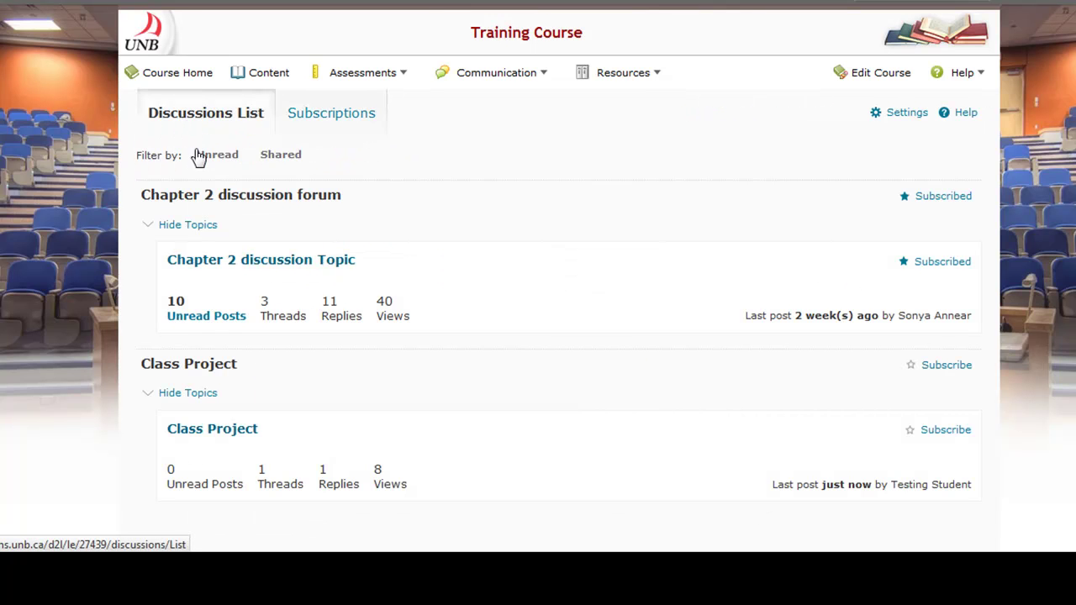
pyautogui.click(296, 262)
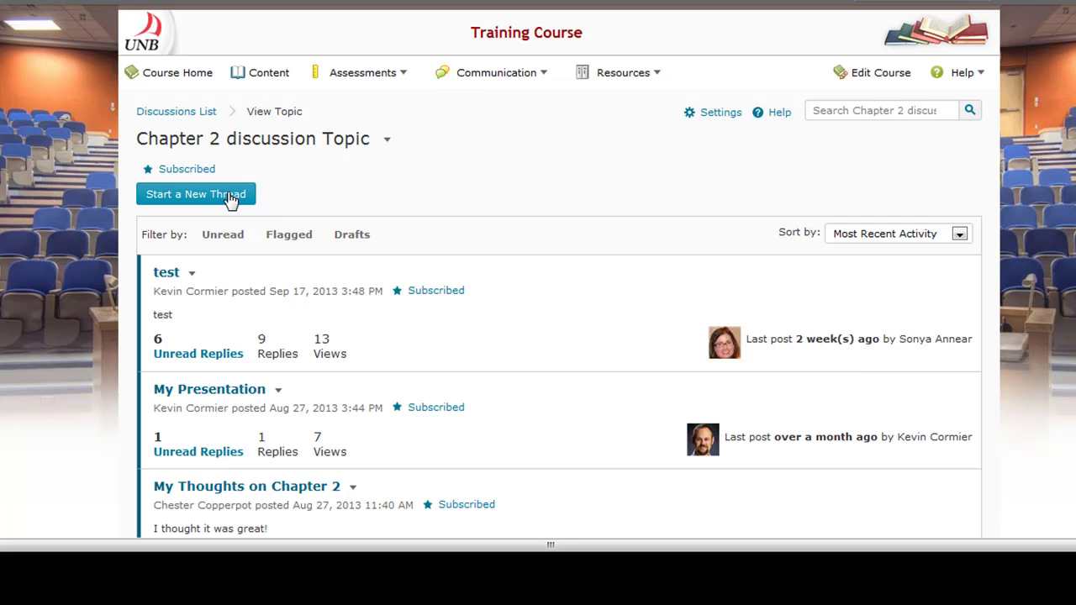
pyautogui.click(231, 196)
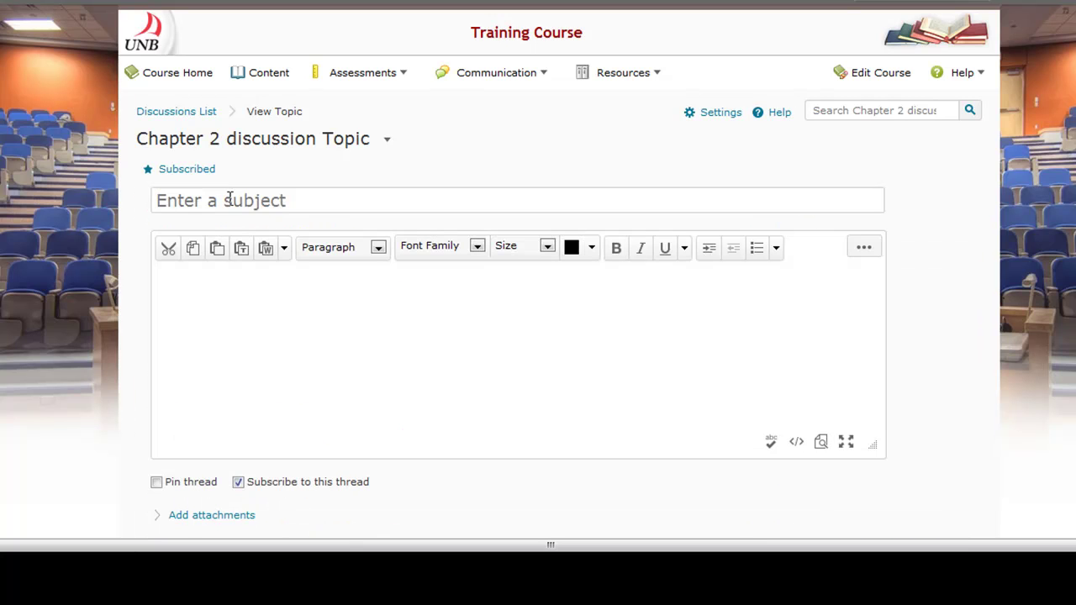
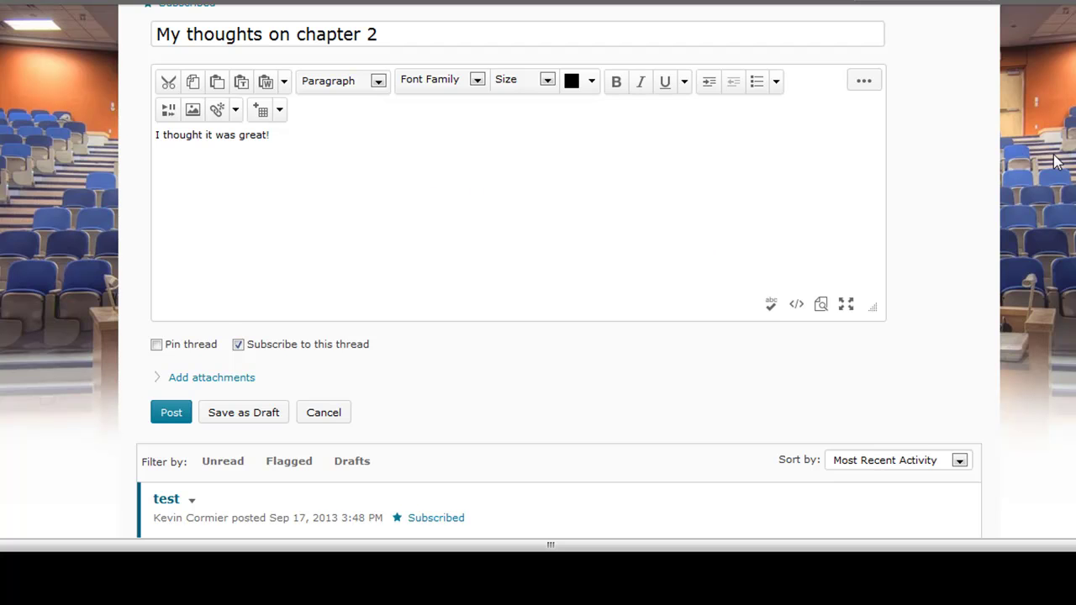
# Step: Publish the 'My thoughts on chapter 2' thread in the Chapter 2 discussion Topic
pyautogui.scroll(-2, 559, 267)
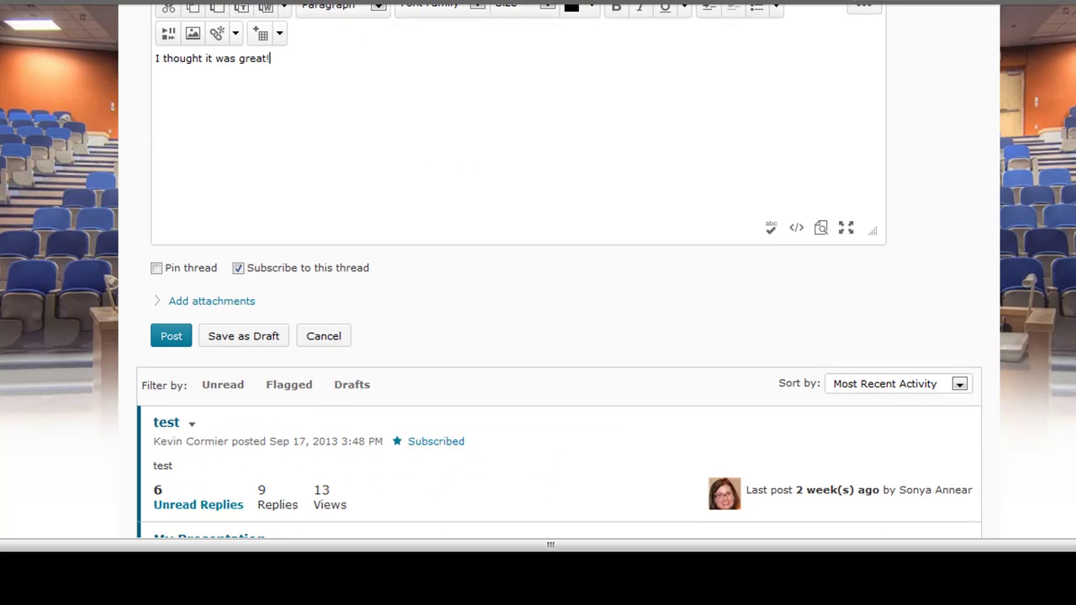
pyautogui.click(174, 336)
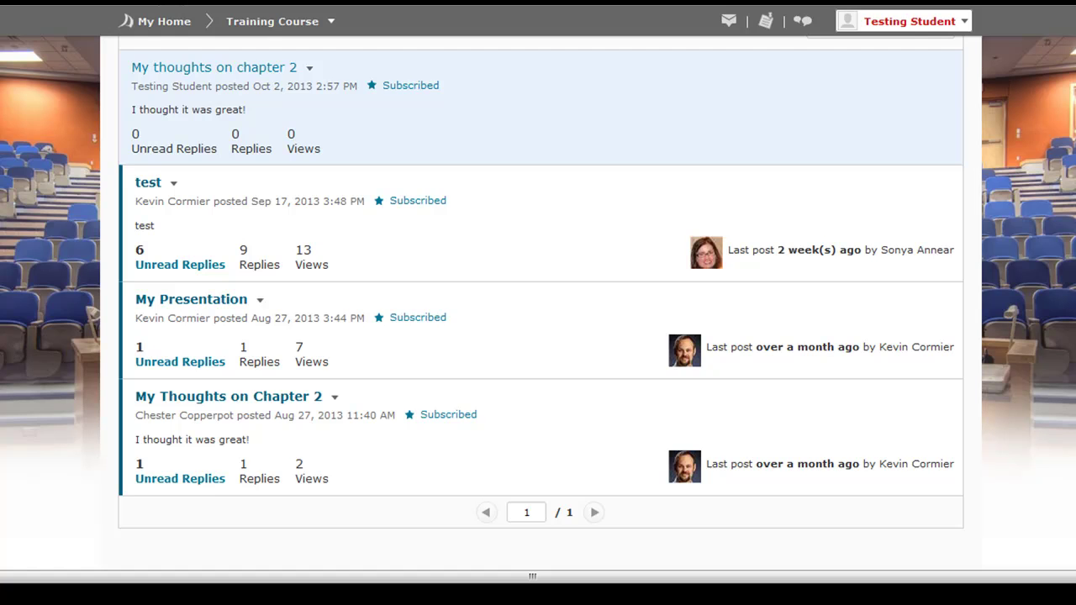
pyautogui.scroll(3, 355, 280)
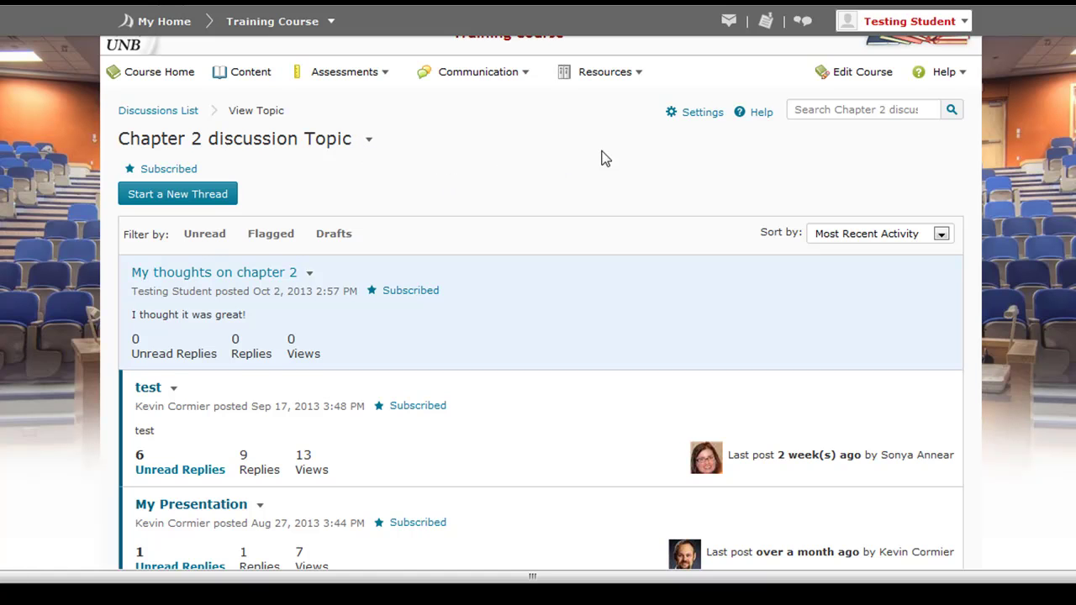
pyautogui.click(708, 112)
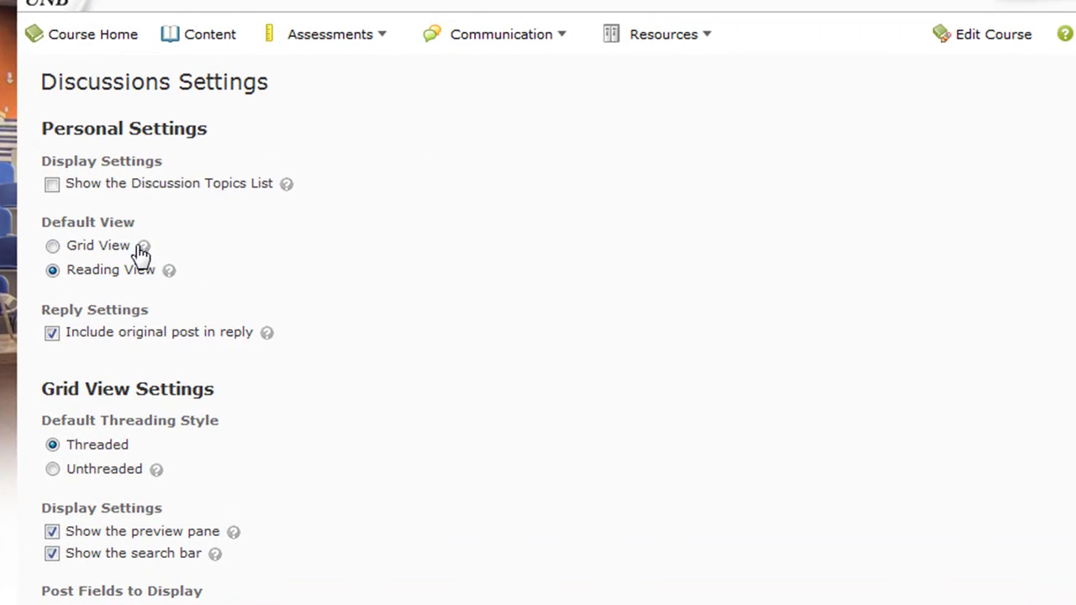
# Step: Choose Grid View as the default discussion view in Discussions Settings
pyautogui.moveTo(139, 246); pyautogui.dragTo(81, 249)
pyautogui.click(52, 247)
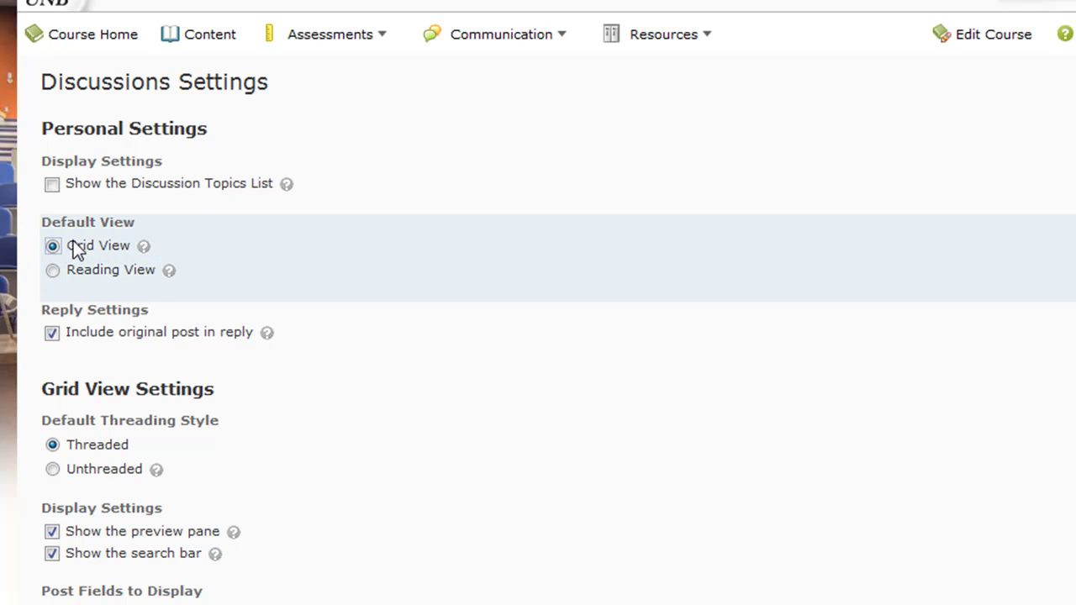
pyautogui.scroll(-3, 538, 303)
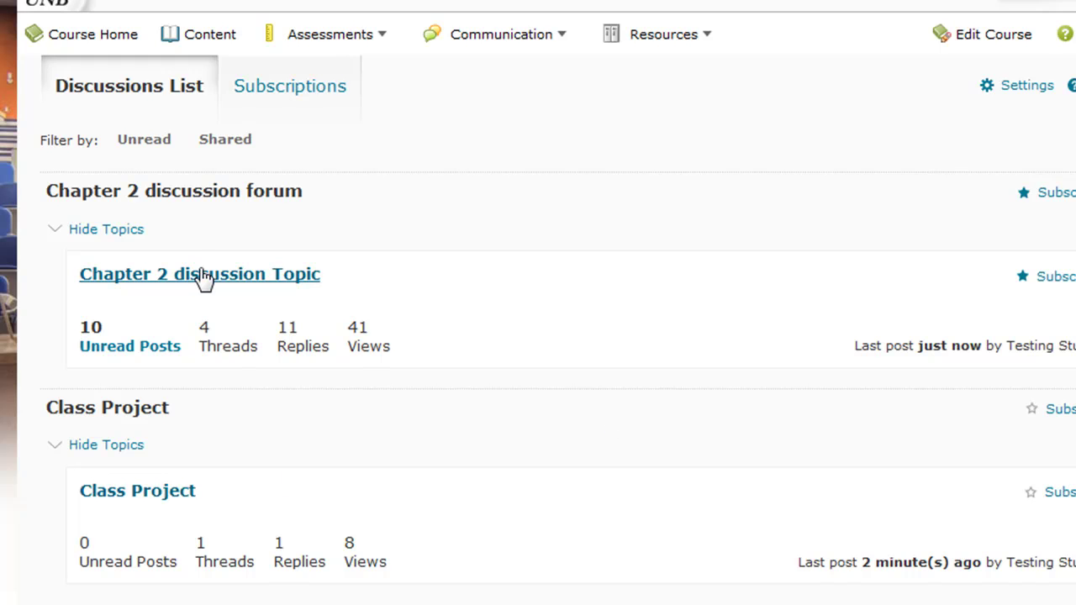
# Step: Open the Chapter 2 discussion Topic and enlarge the thread list to show its posts
pyautogui.click(201, 275)
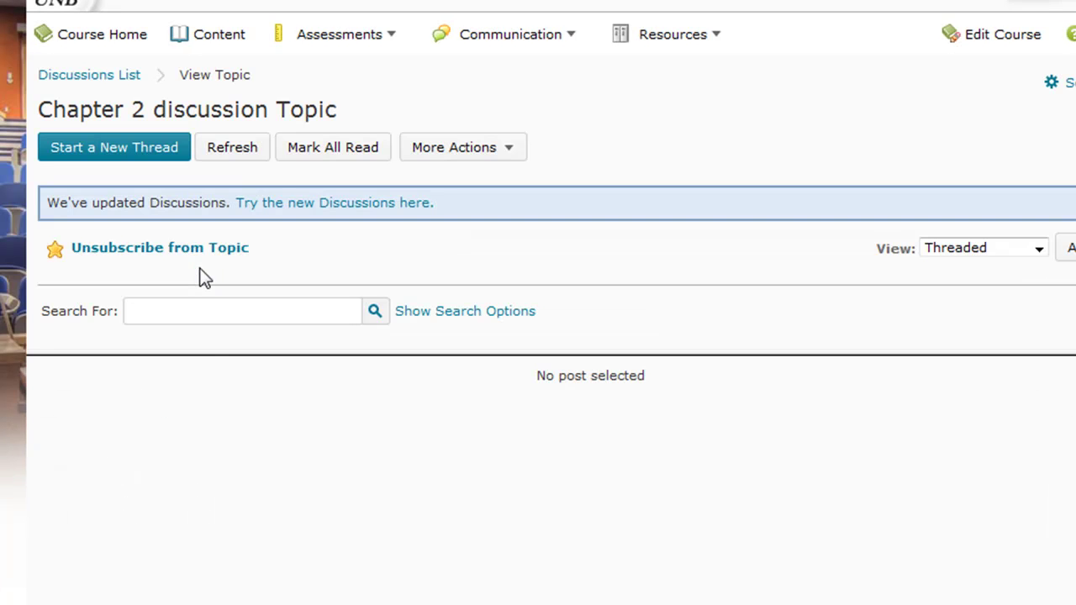
pyautogui.moveTo(206, 354); pyautogui.dragTo(207, 604)
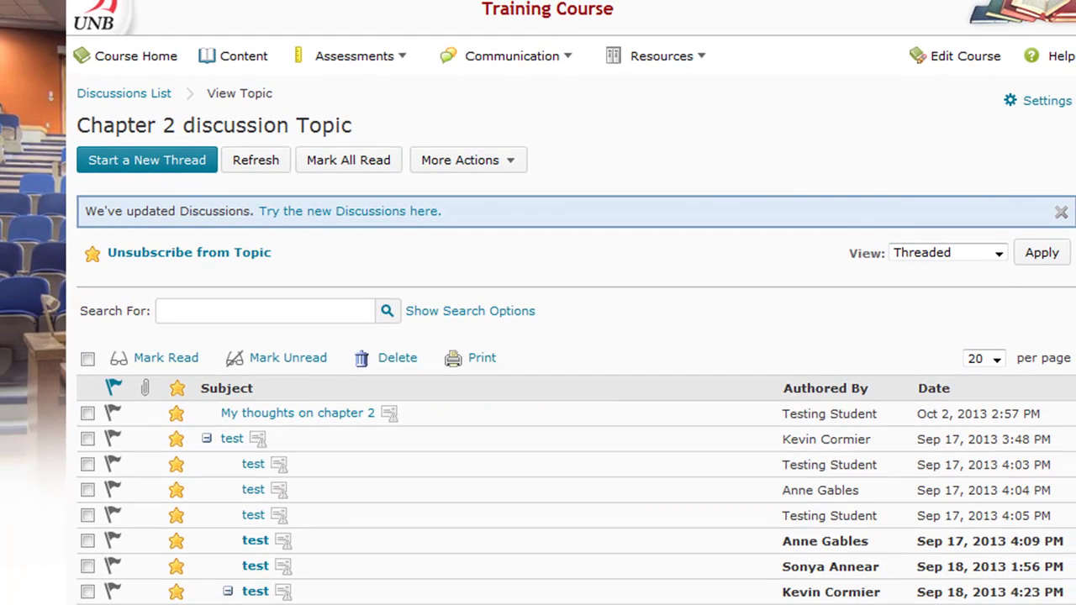
pyautogui.scroll(-3, 537, 378)
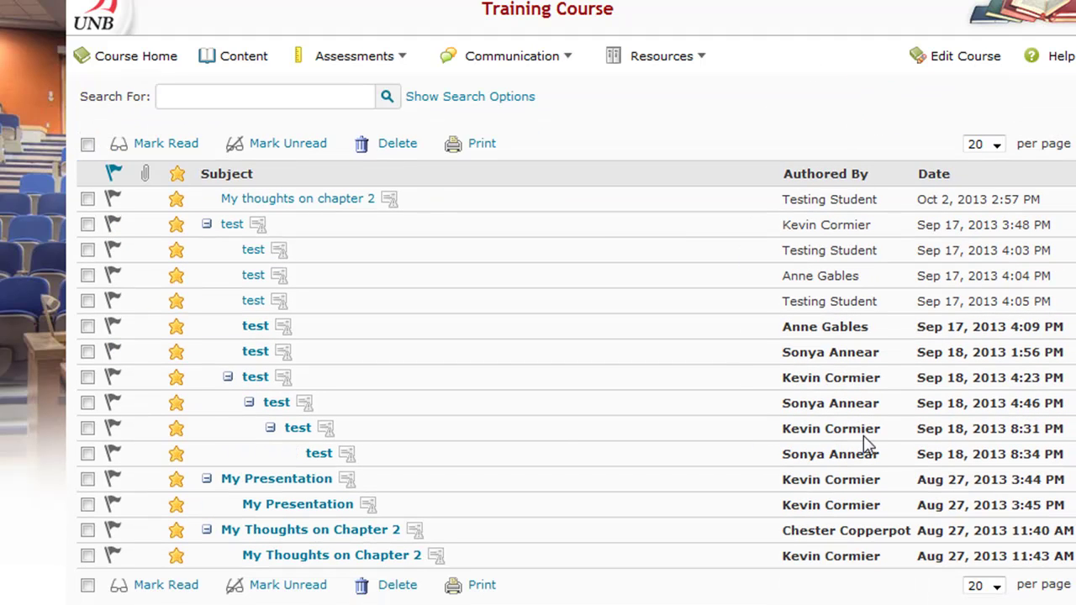
pyautogui.moveTo(884, 305); pyautogui.dragTo(761, 308)
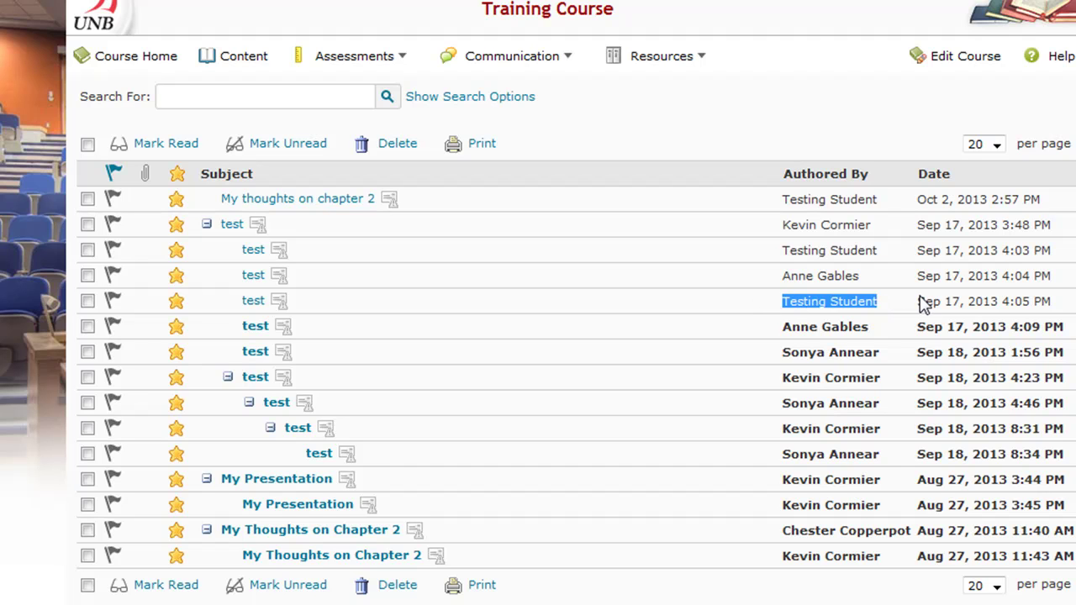
pyautogui.click(786, 141)
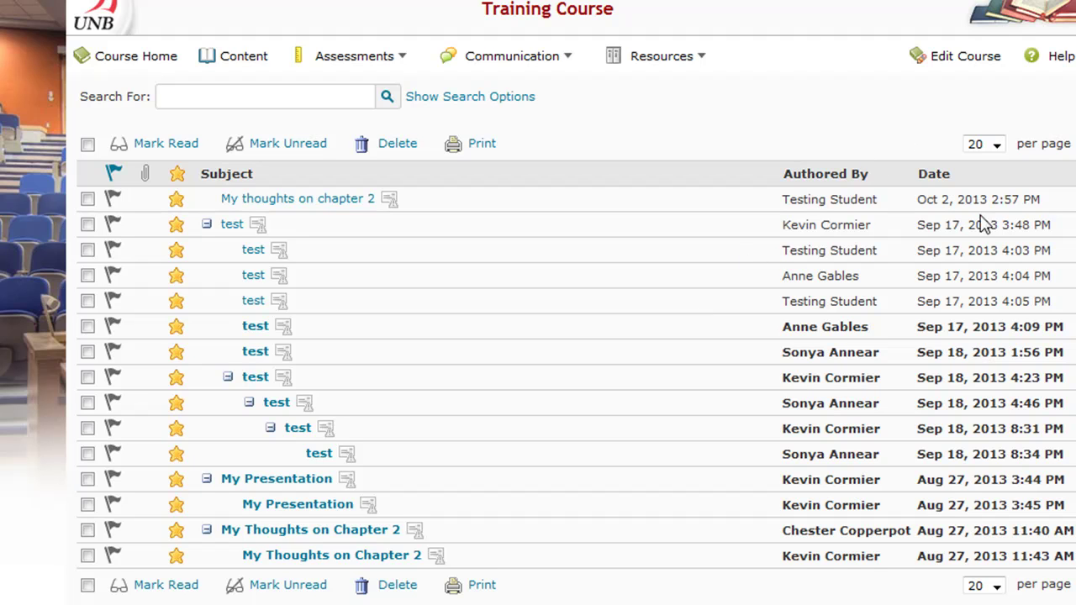
pyautogui.scroll(1, 575, 336)
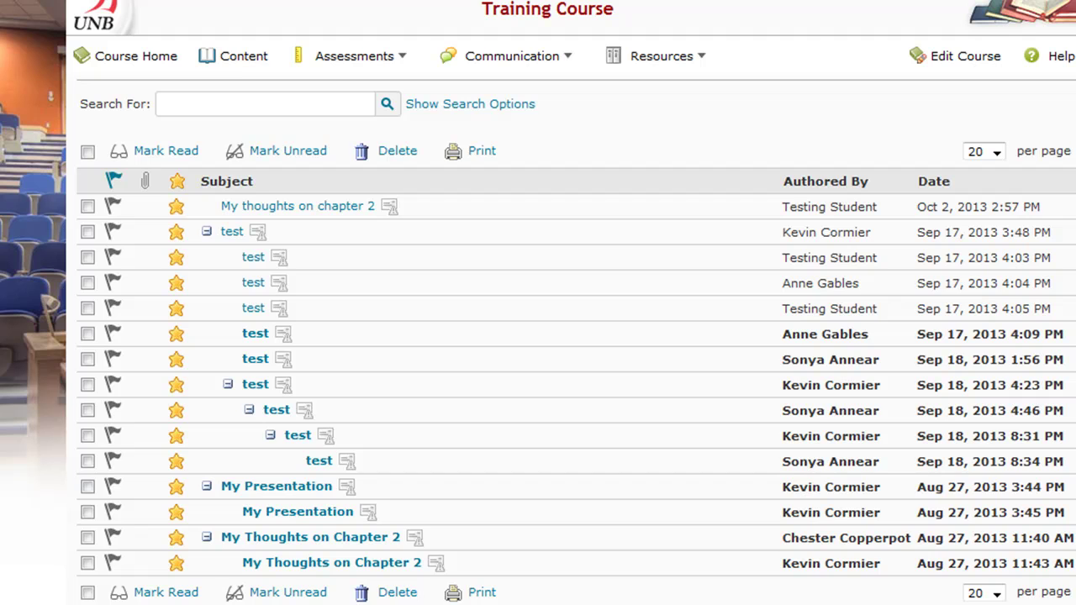
pyautogui.scroll(3, 575, 336)
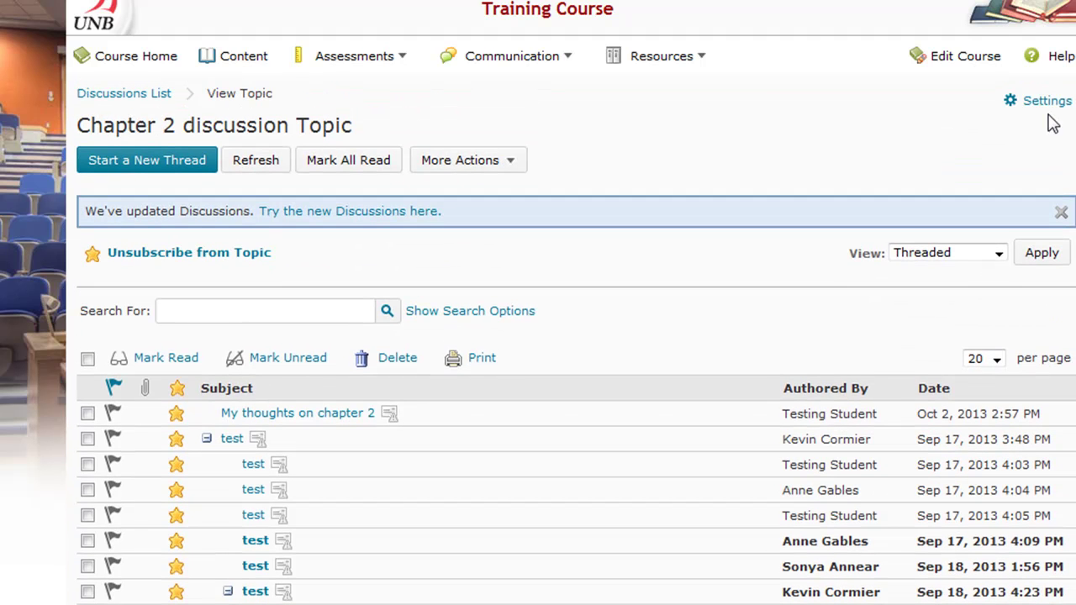
pyautogui.click(1046, 105)
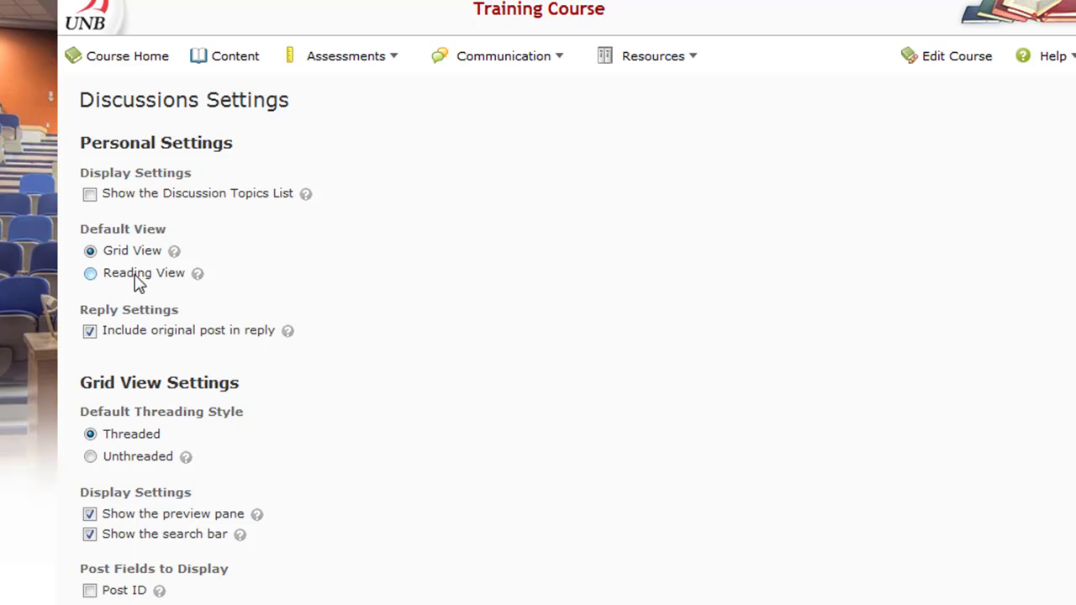
# Step: Set Reading View back as the default discussion view and save the settings
pyautogui.click(90, 273)
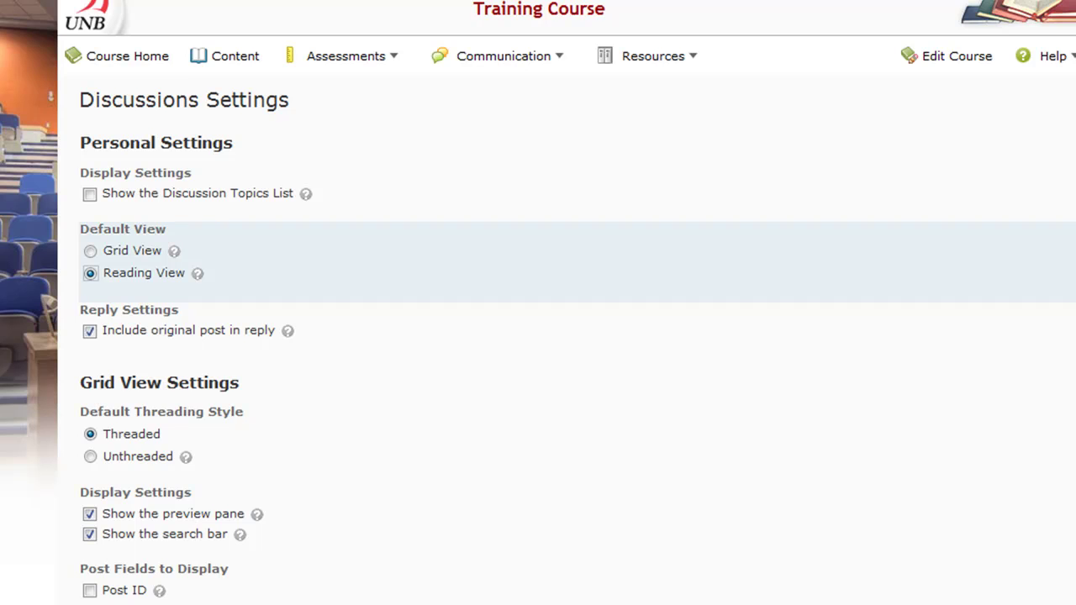
pyautogui.scroll(-2, 566, 302)
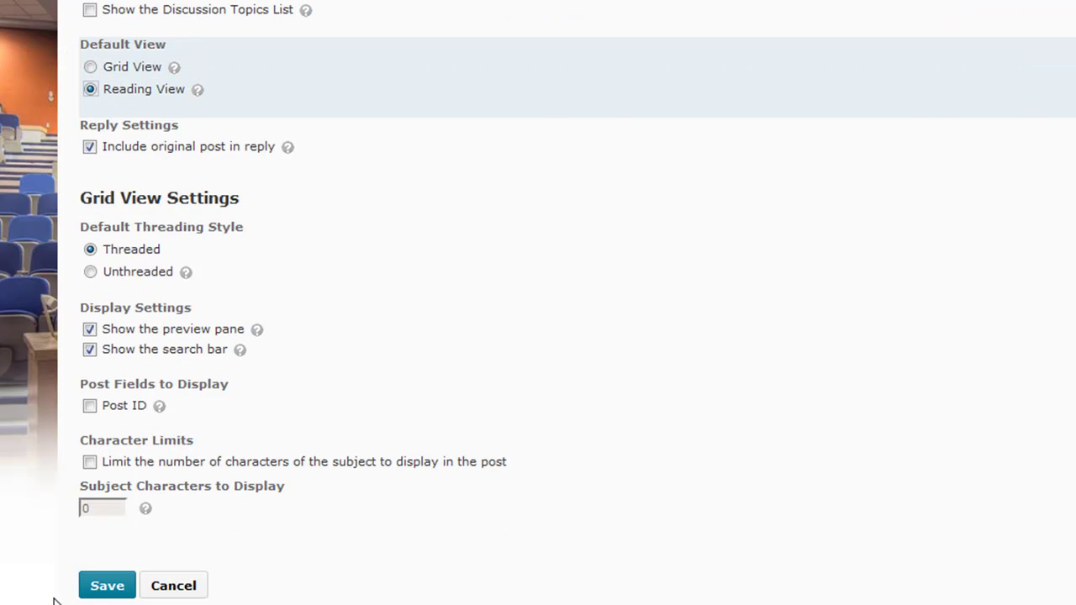
pyautogui.click(106, 586)
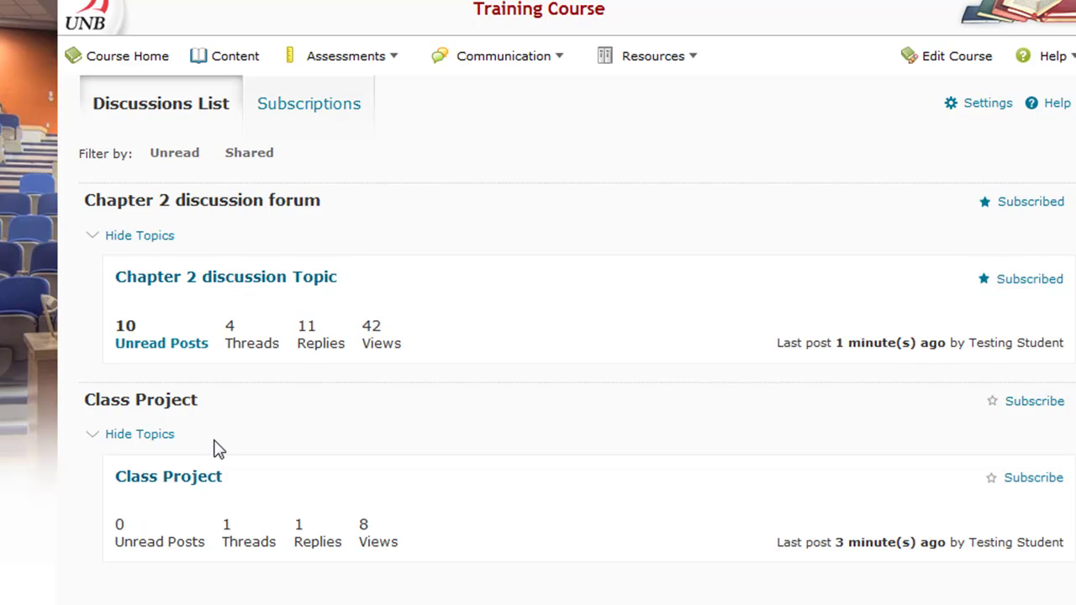
pyautogui.click(489, 61)
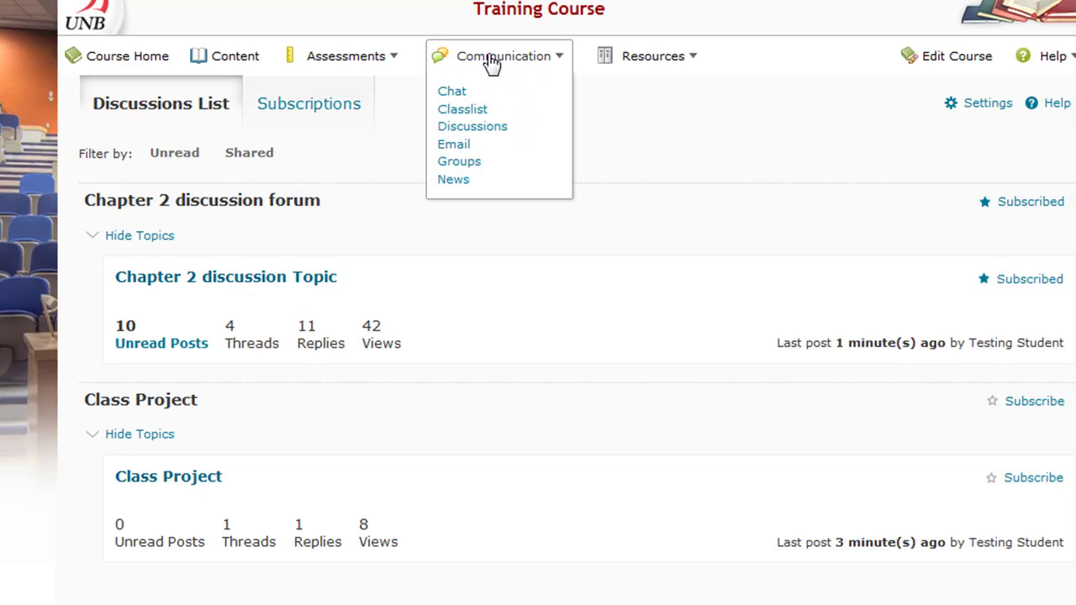
# Step: Select the third classmate in the Classlist and start an email to them
pyautogui.click(468, 110)
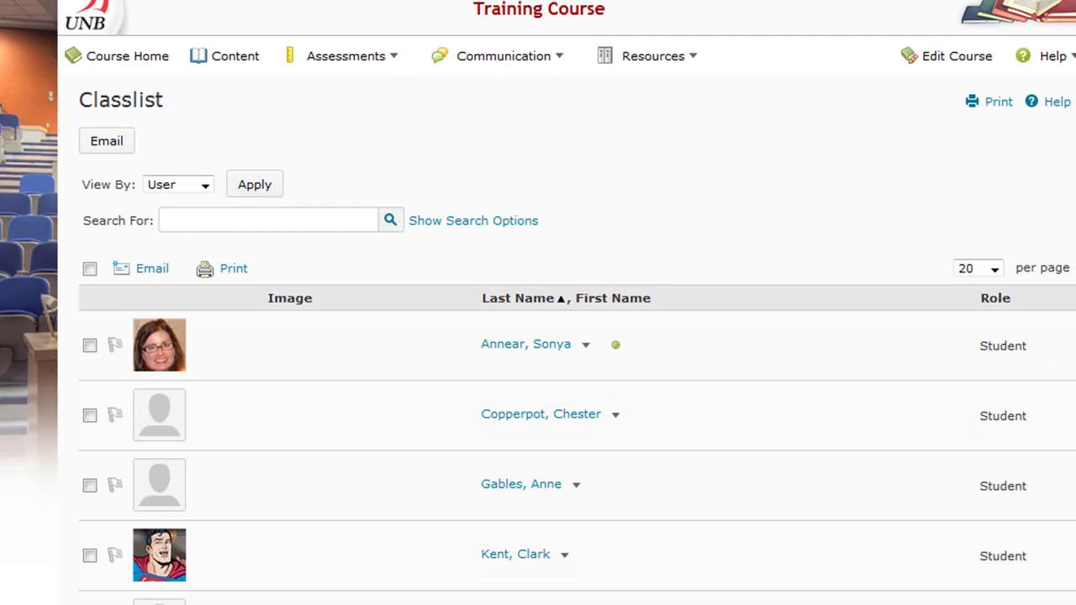
pyautogui.scroll(-2, 538, 336)
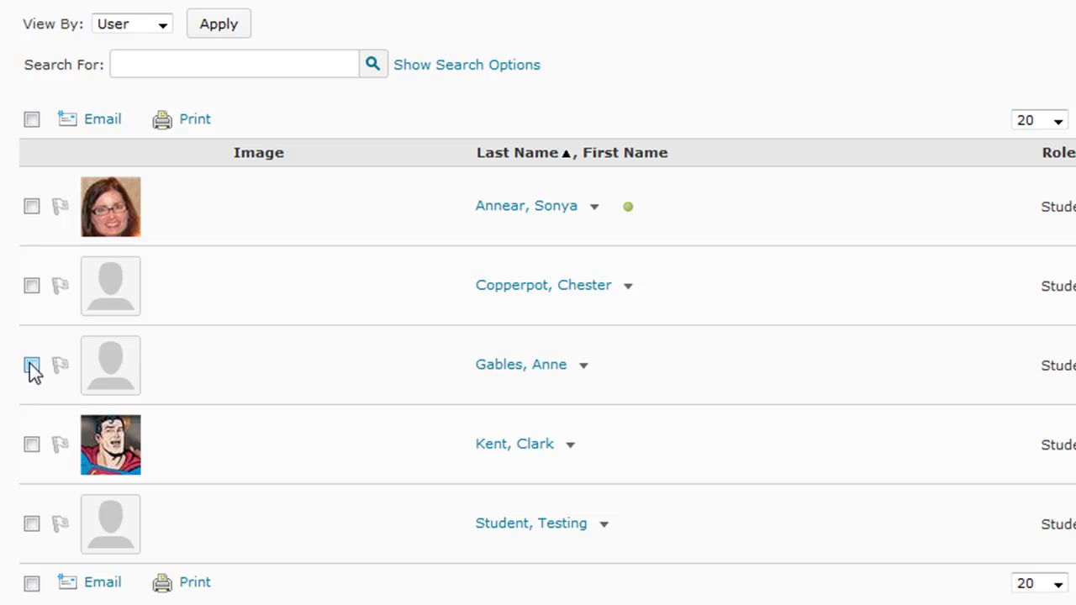
pyautogui.click(31, 365)
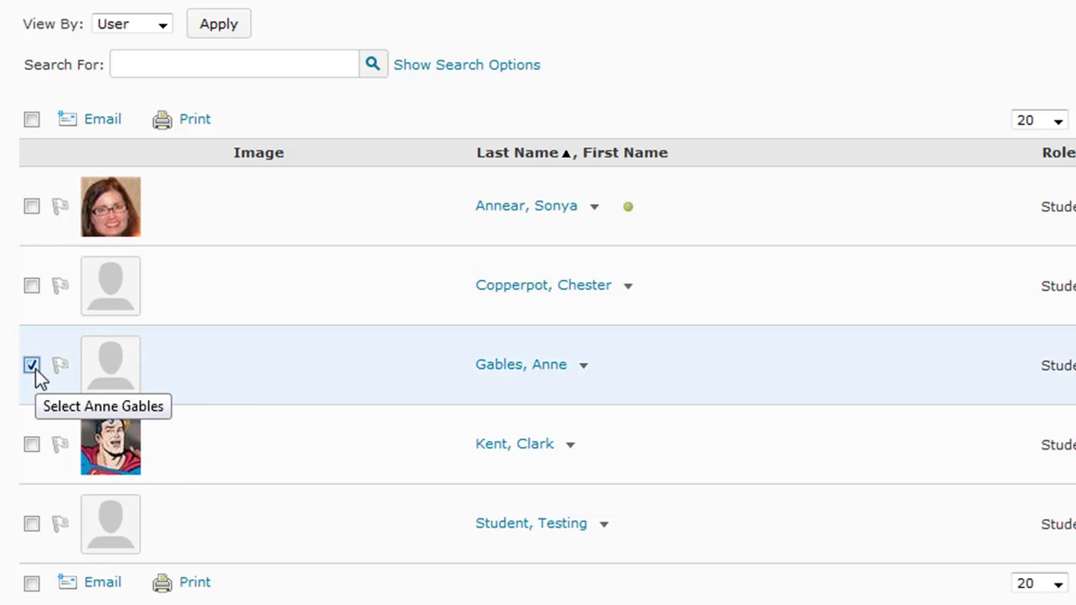
pyautogui.click(94, 584)
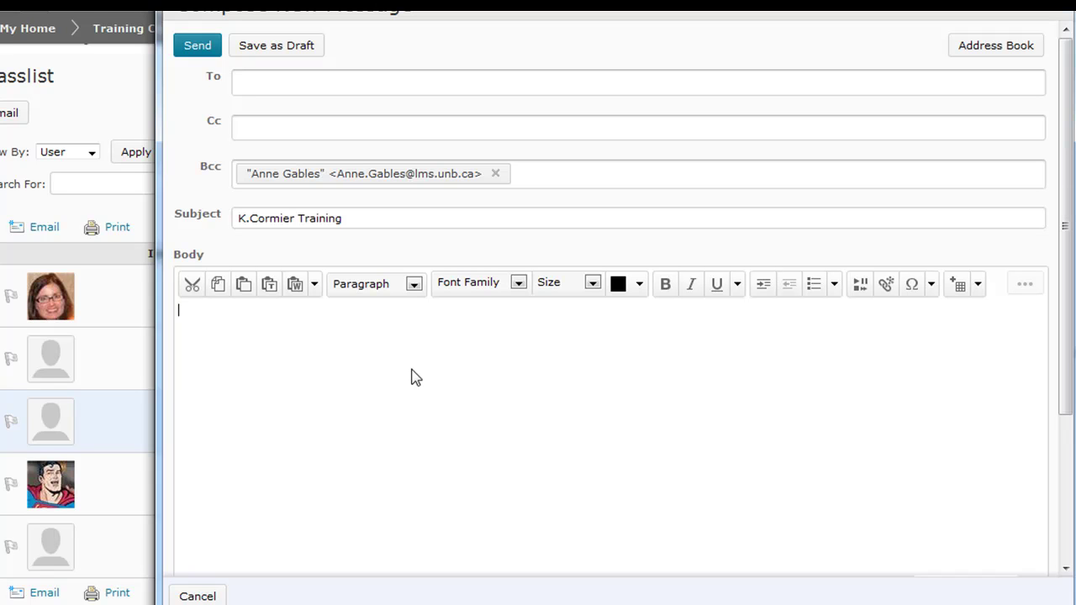
# Step: Email the classmate a reminder about today's 3pm meeting at the SUB, signed 'Me', and send it
pyautogui.write('Hello Anne,')
pyautogui.press('Return')
pyautogui.write("Don't")
pyautogui.write(' forget about ou')
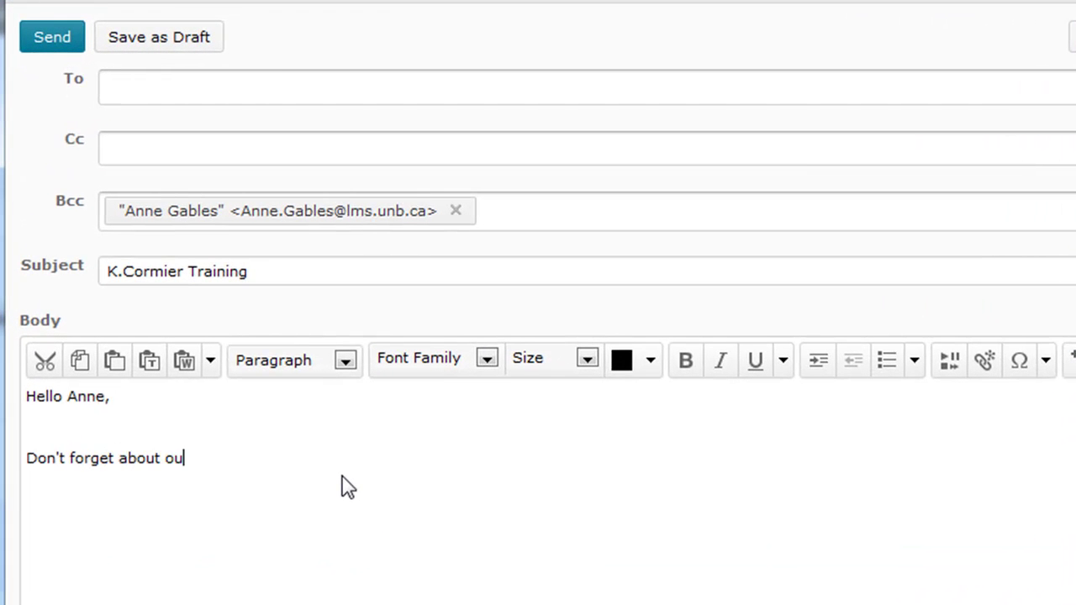
pyautogui.write('r meeting at the SY')
pyautogui.press('BackSpace')
pyautogui.write('UN')
pyautogui.press('BackSpace')
pyautogui.write('B tof')
pyautogui.press('BackSpace')
pyautogui.write('day at 3pm.')
pyautogui.press('Return')
pyautogui.press('Return')
pyautogui.write('Me')
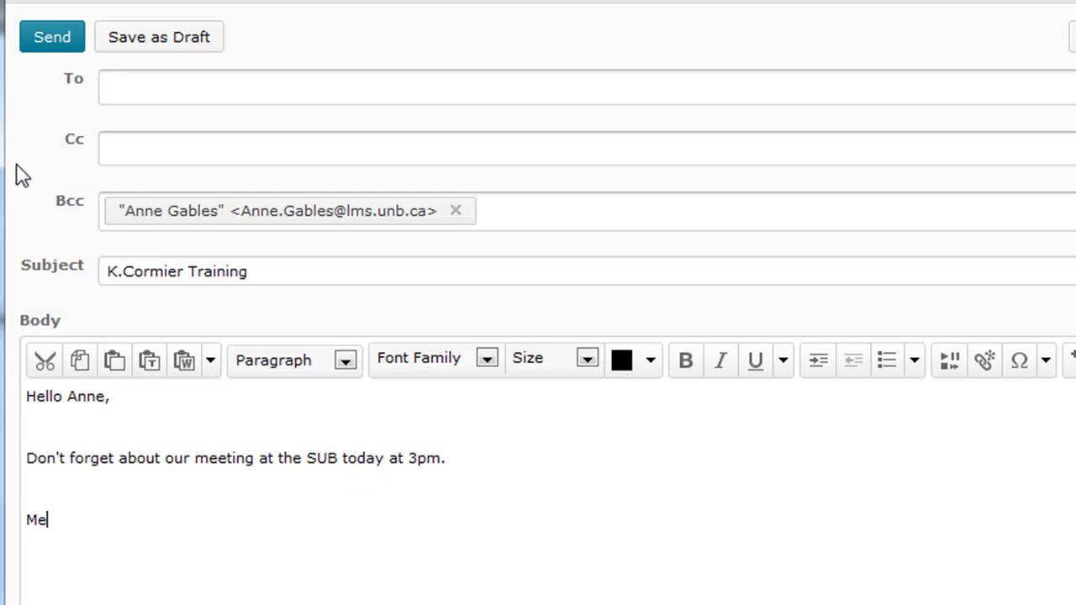
pyautogui.click(43, 52)
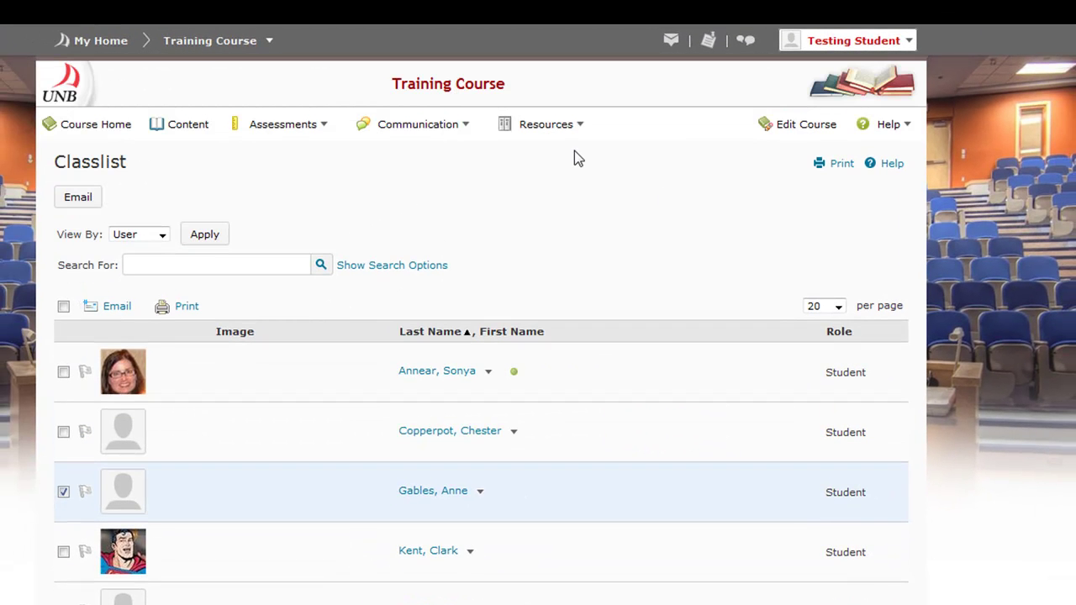
# Step: Open the Groups page showing Group 1 under the test category
pyautogui.click(431, 134)
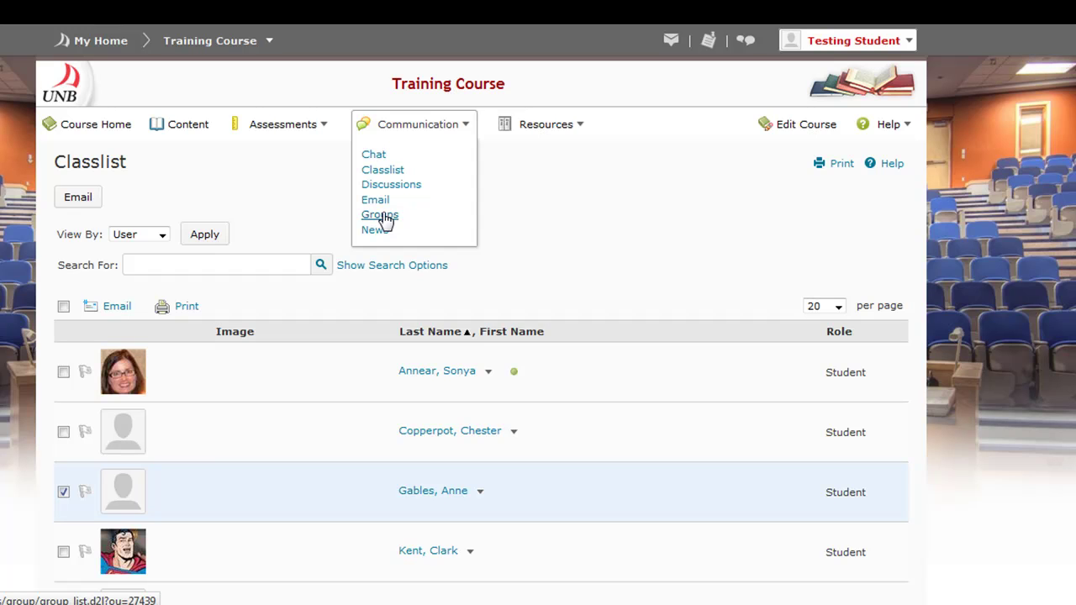
pyautogui.click(379, 215)
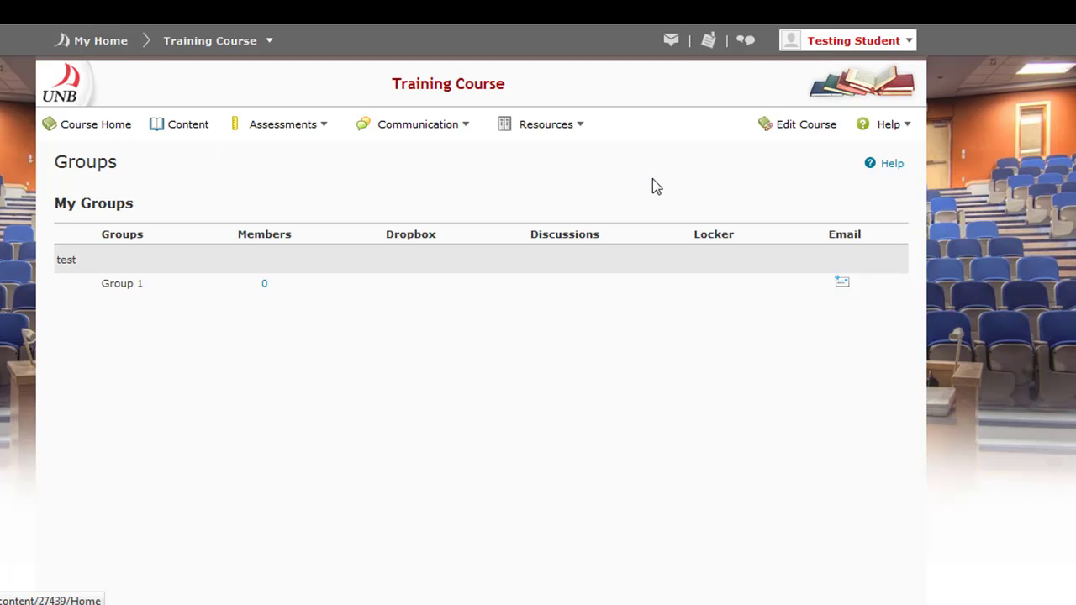
pyautogui.click(572, 128)
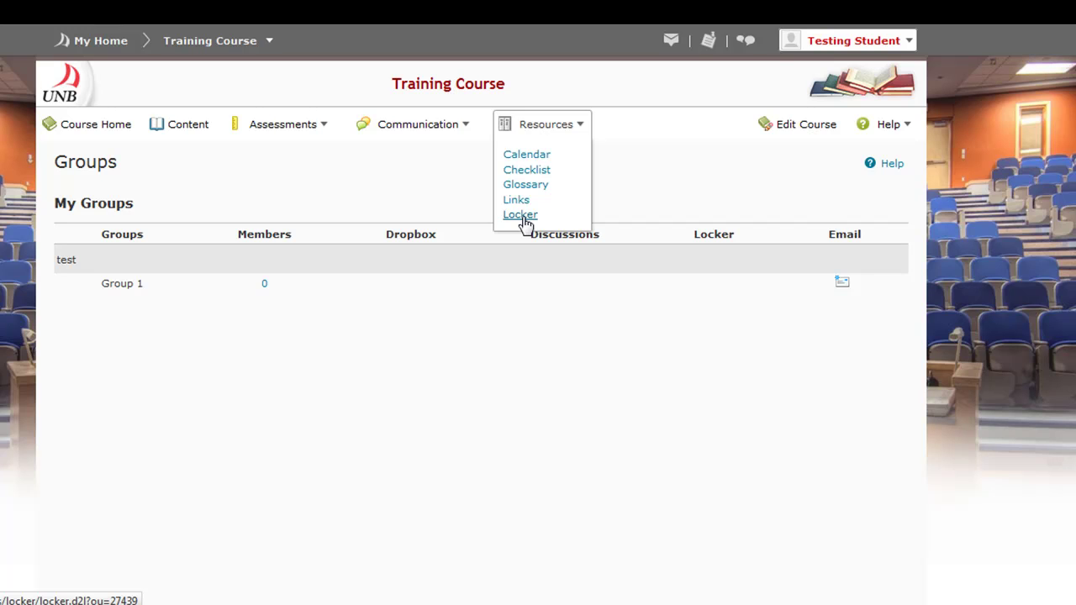
# Step: Close the Resources list, check the Help options, and return to the Training Course home page
pyautogui.click(471, 197)
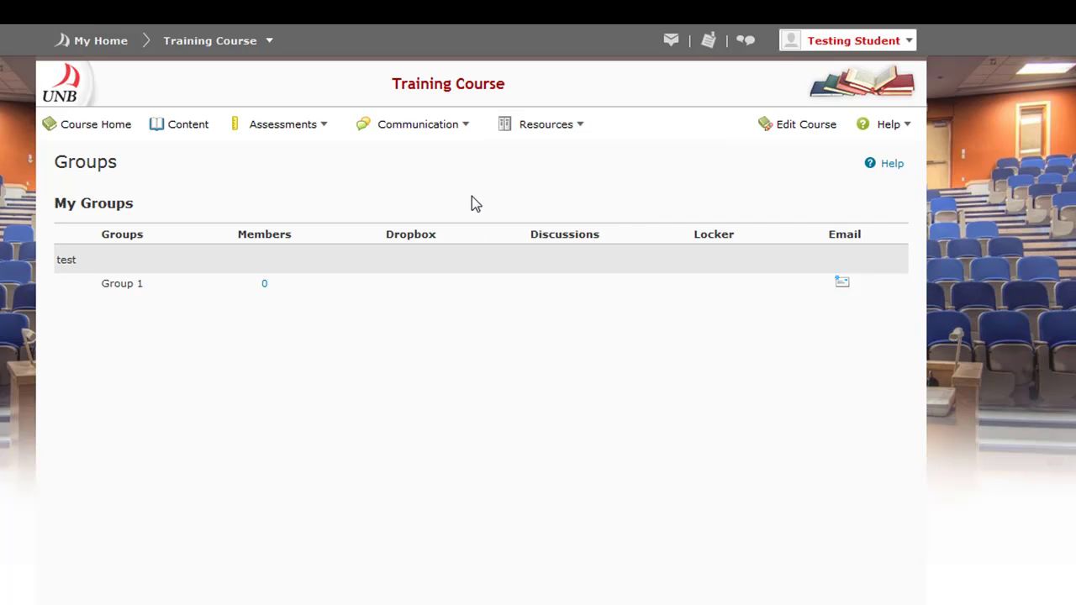
pyautogui.click(901, 123)
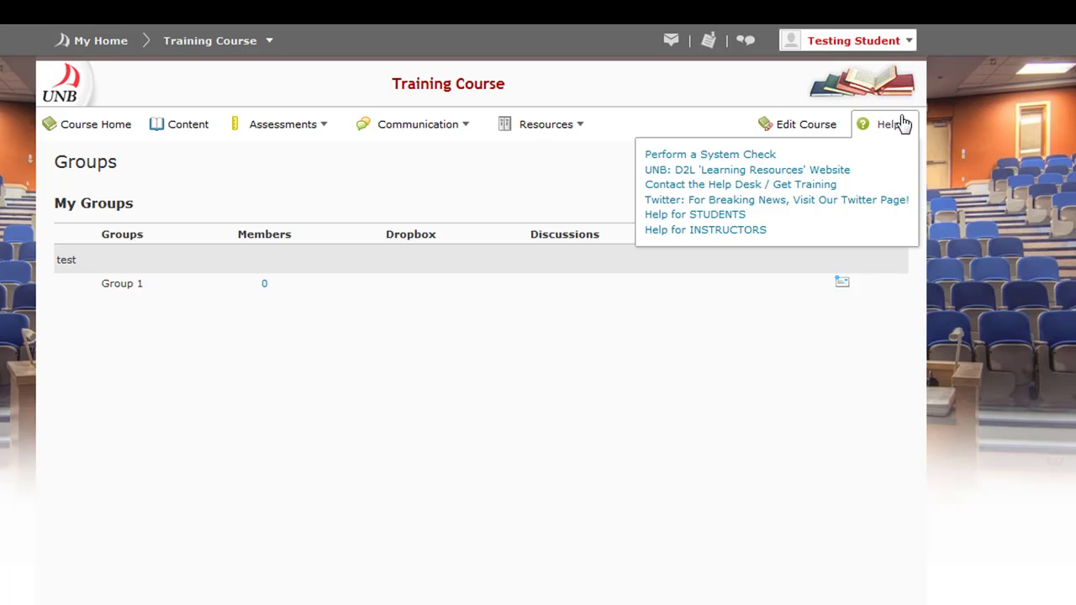
pyautogui.click(117, 126)
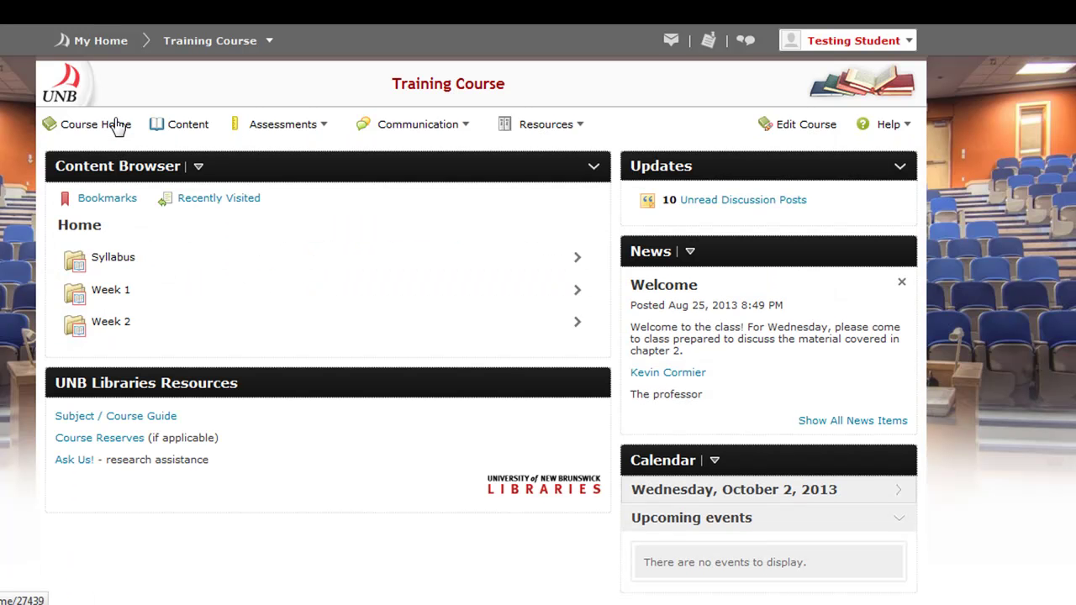